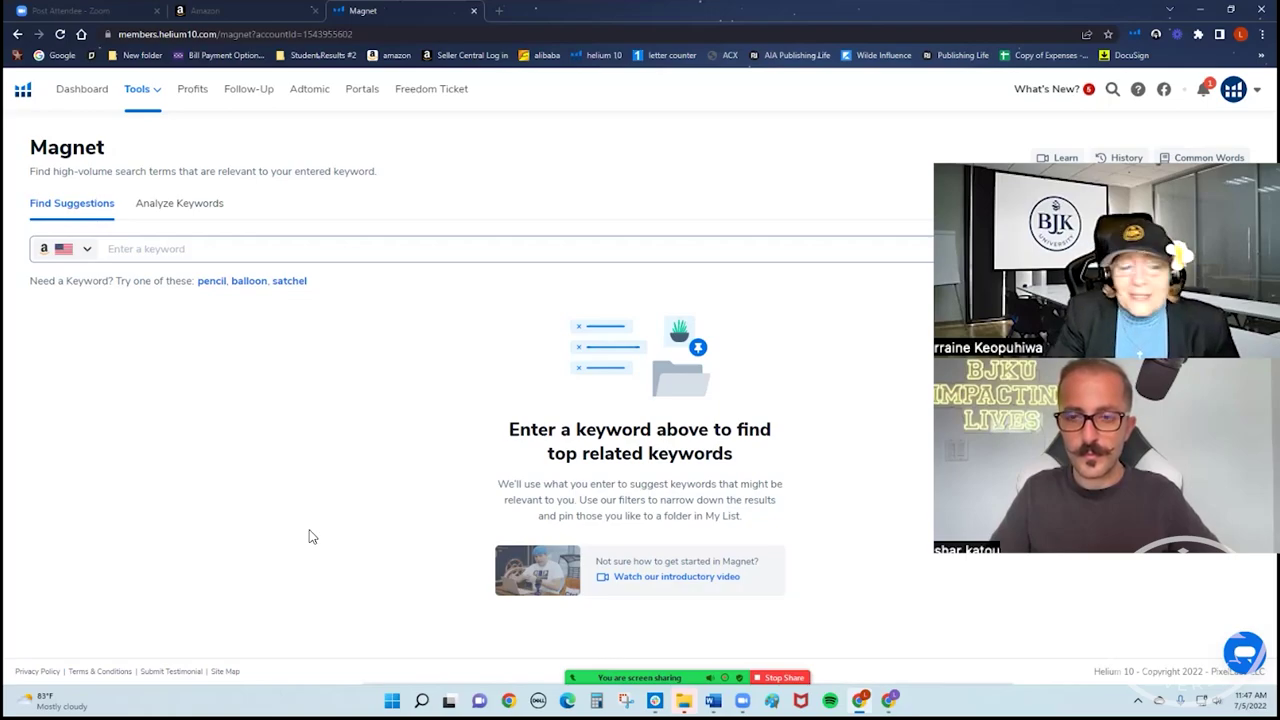
Type the seed 'baby blue comforter for boys' into the Magnet keyword field
left_click(269, 251)
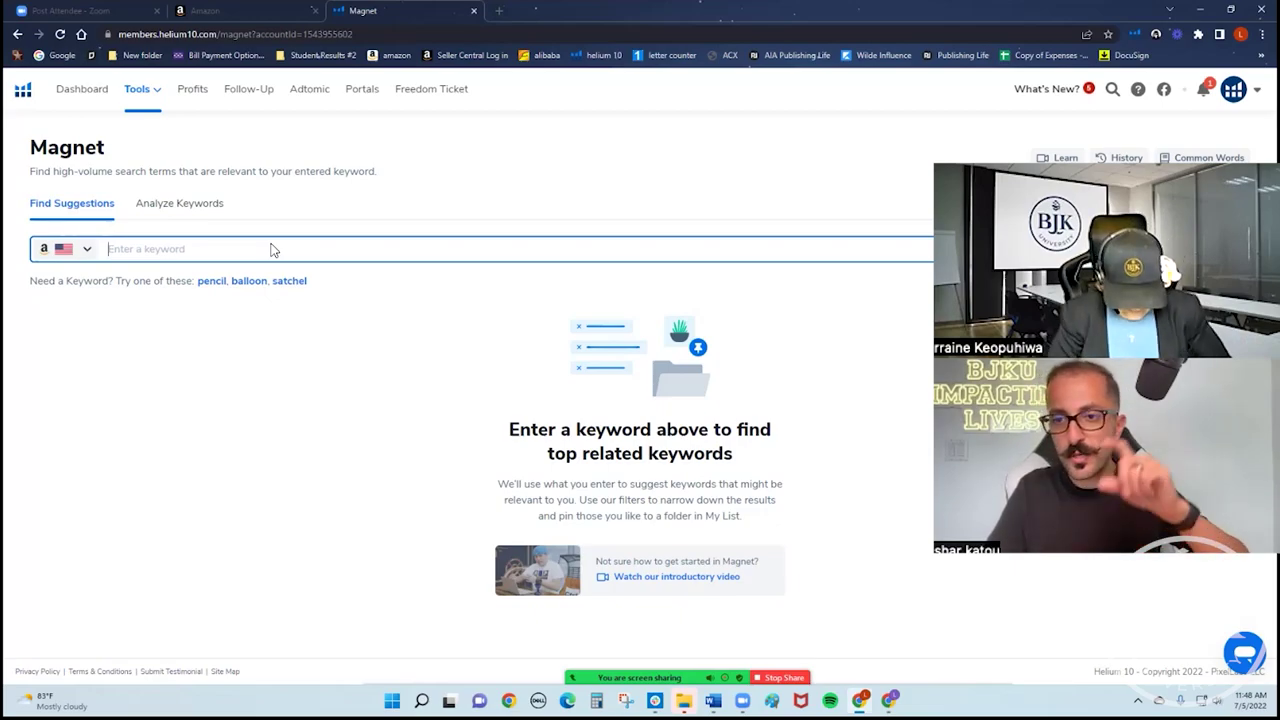
type("baby bl")
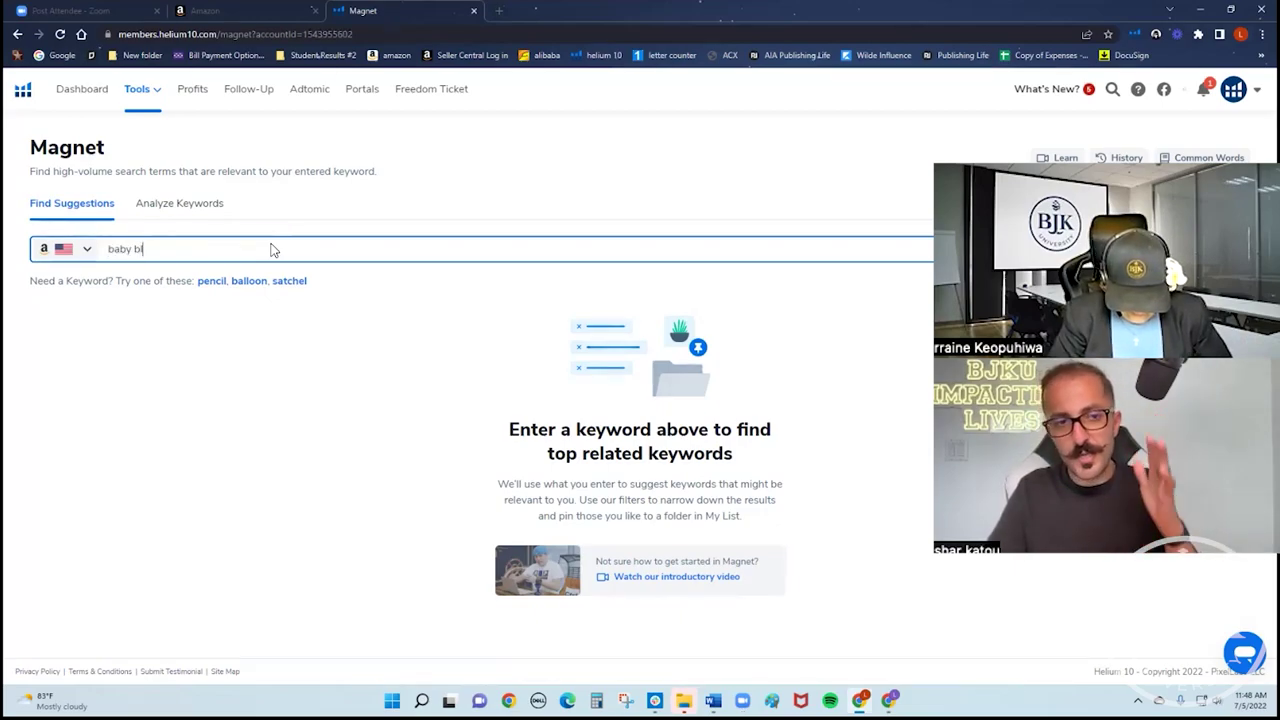
type("ue comf")
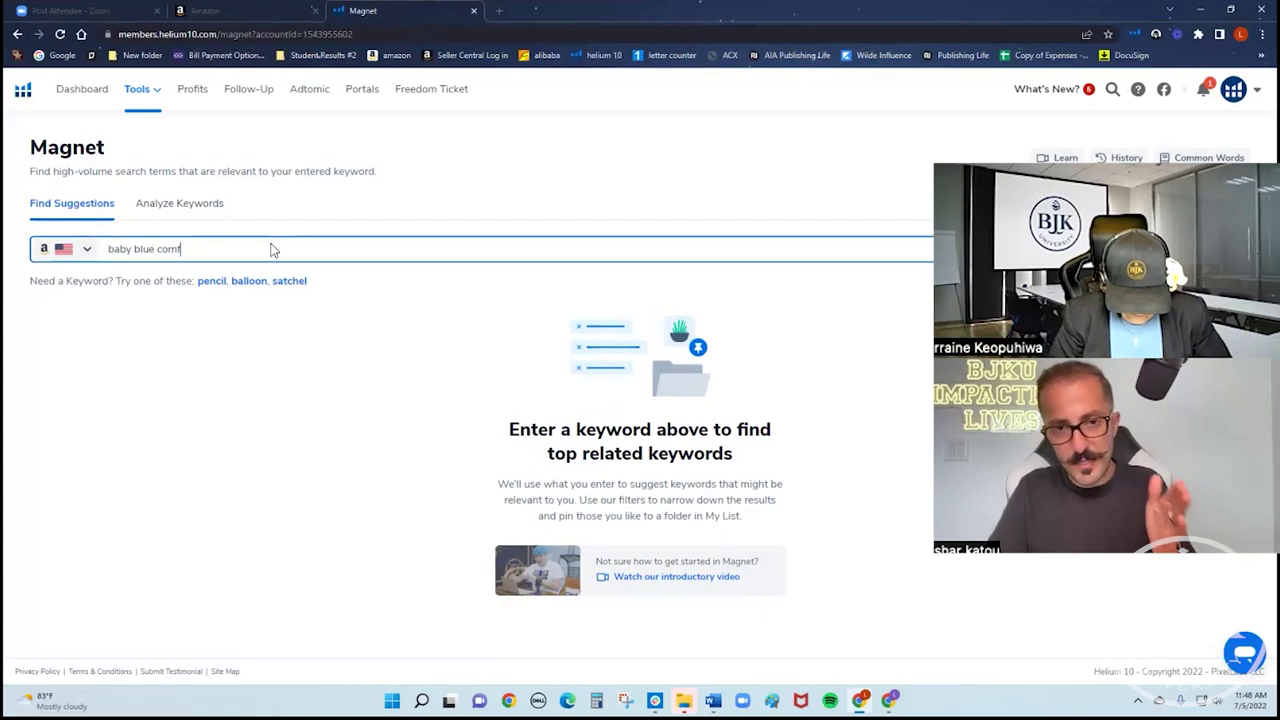
type("orter for boys")
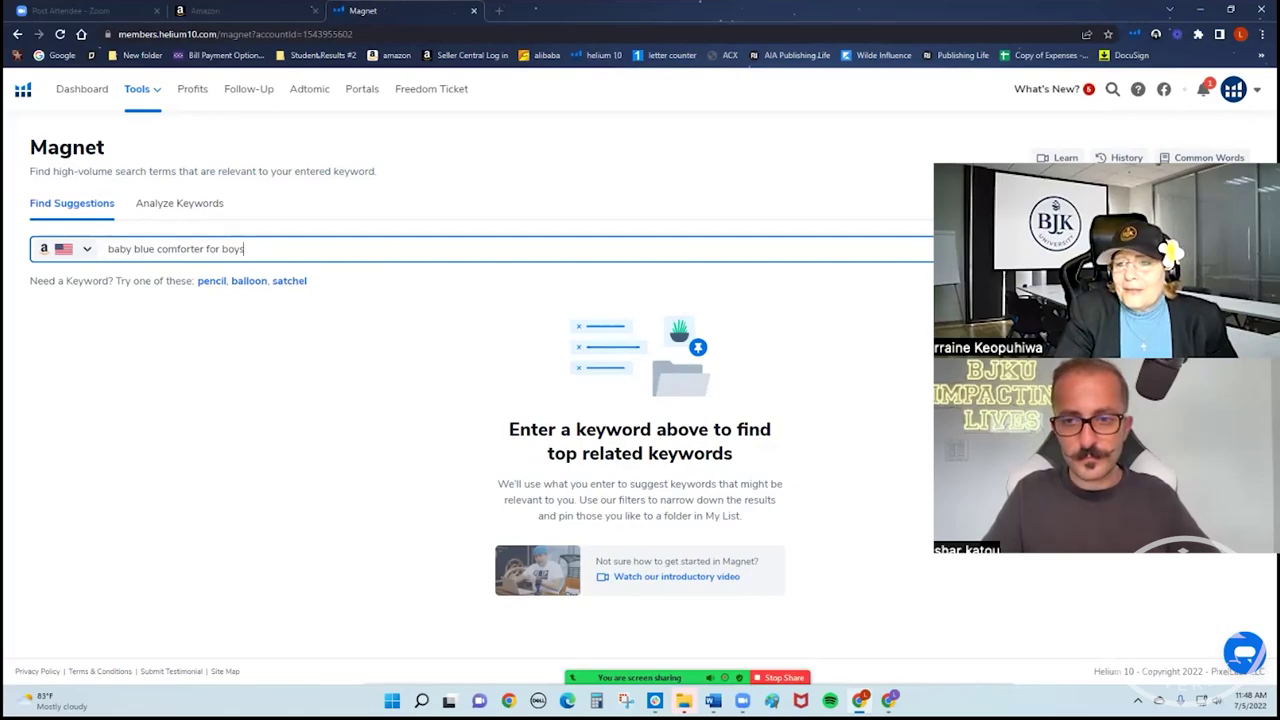
Run the seed search and load Magnet's 4,926 keyword suggestions
key("Return")
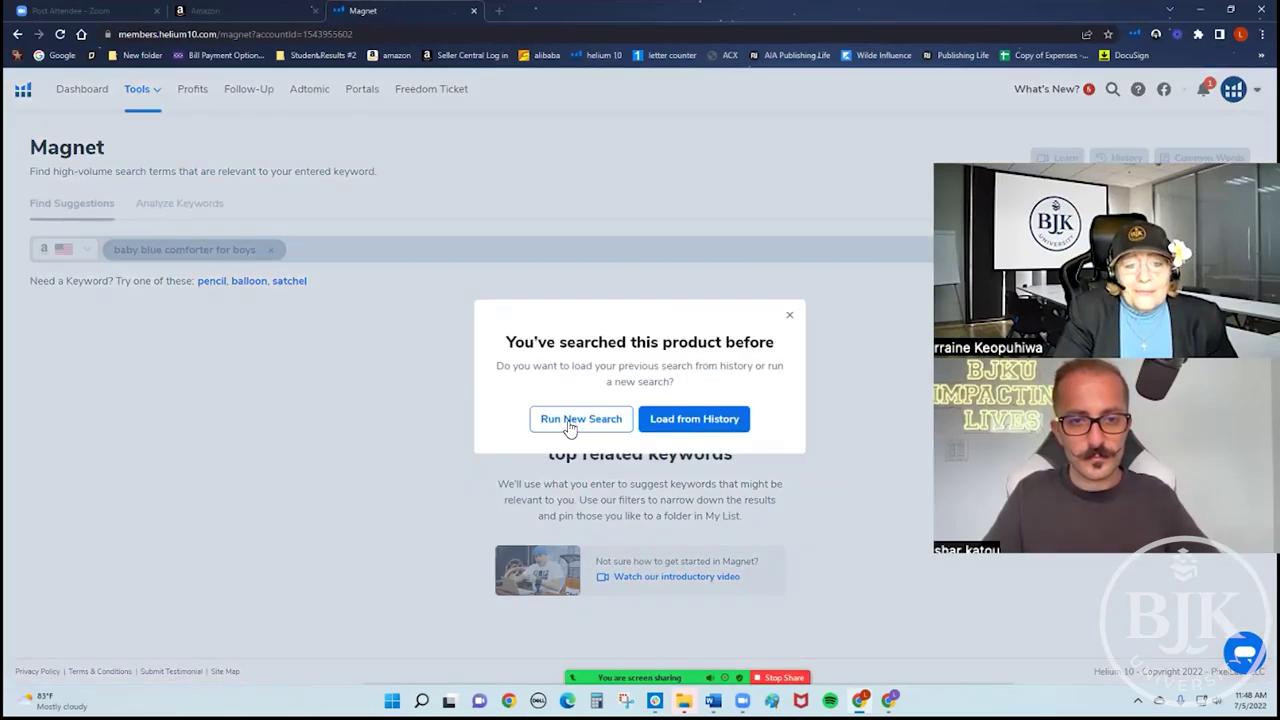
left_click(738, 420)
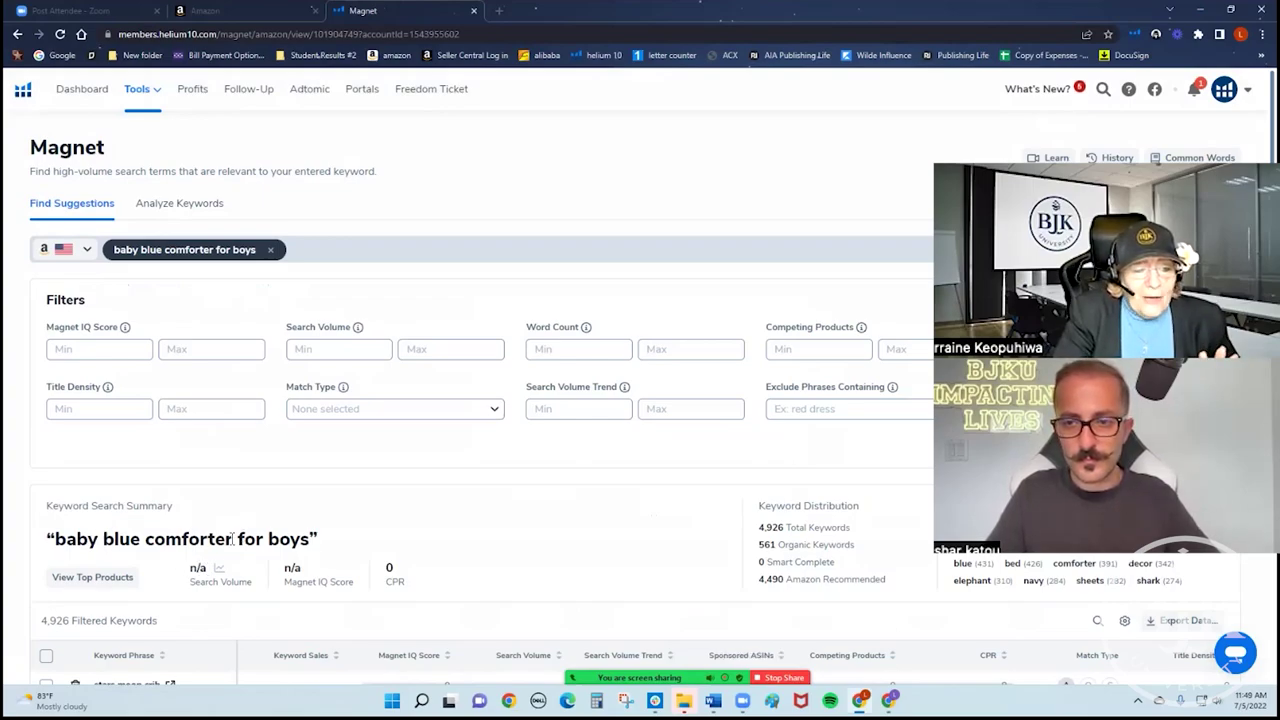
scroll(514, 435, "down", 3)
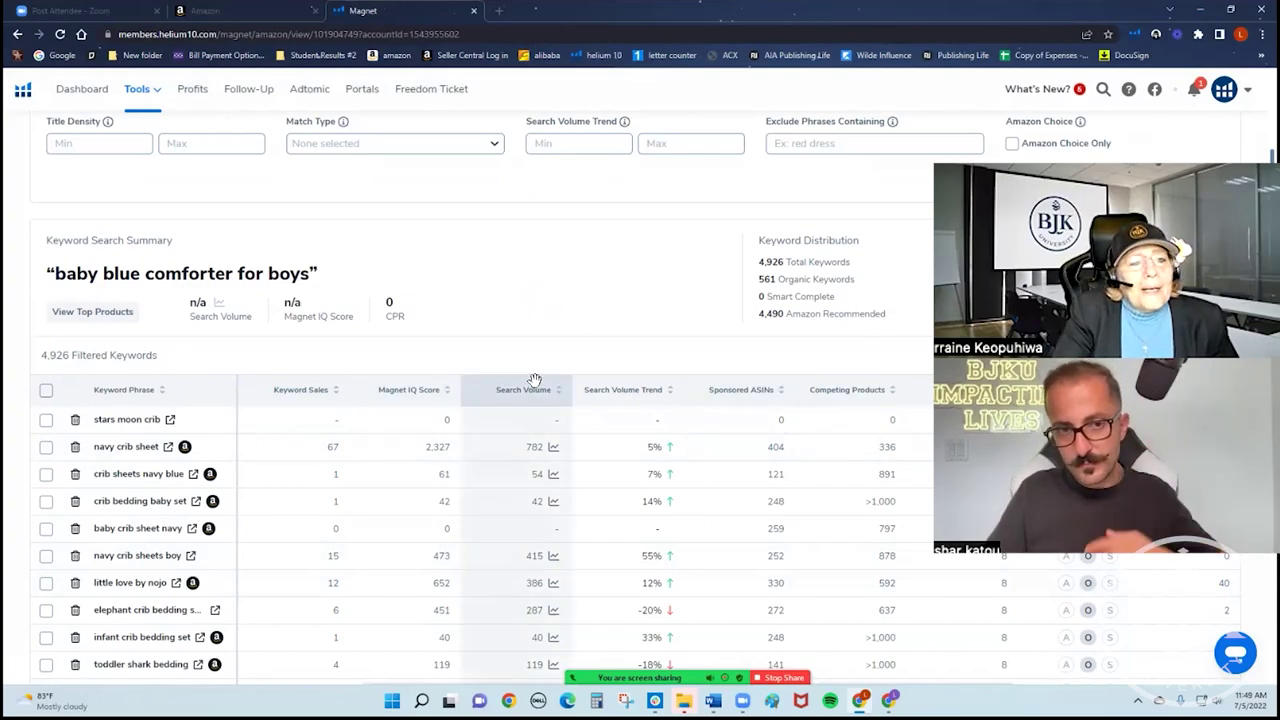
scroll(535, 380, "up", 3)
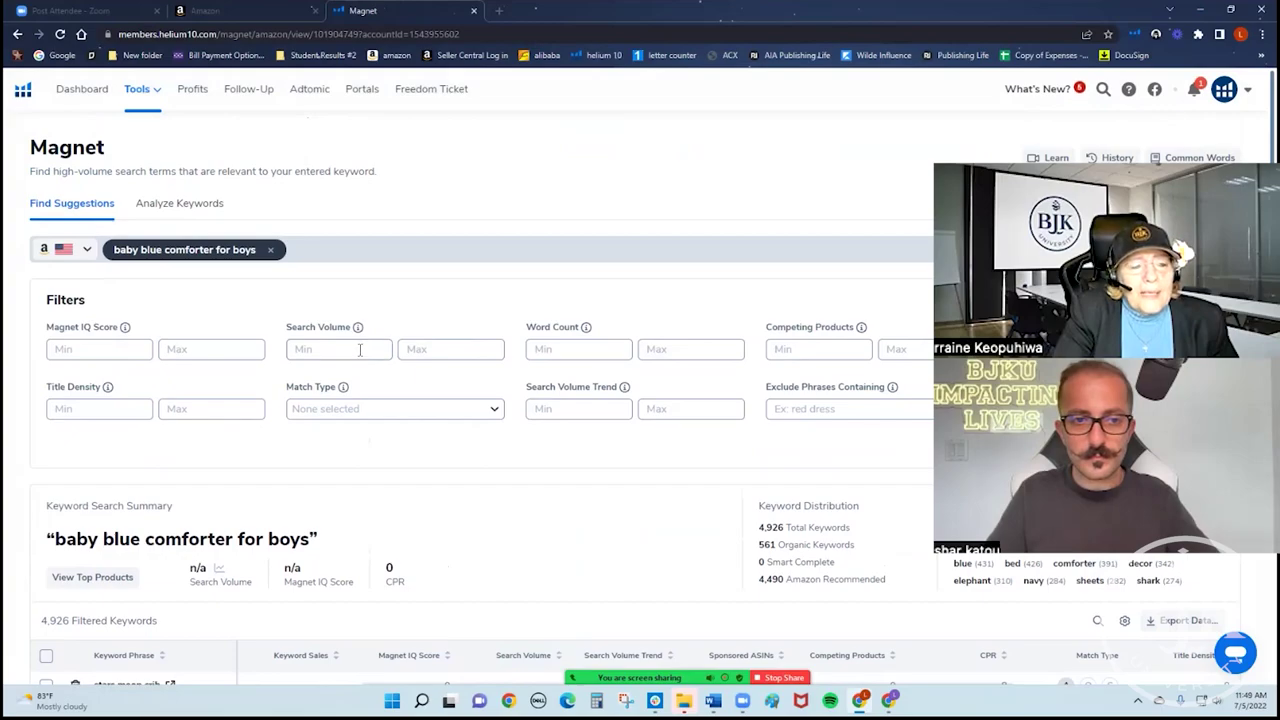
Enter a Search Volume filter of 5000 minimum and 20000 maximum
left_click(360, 349)
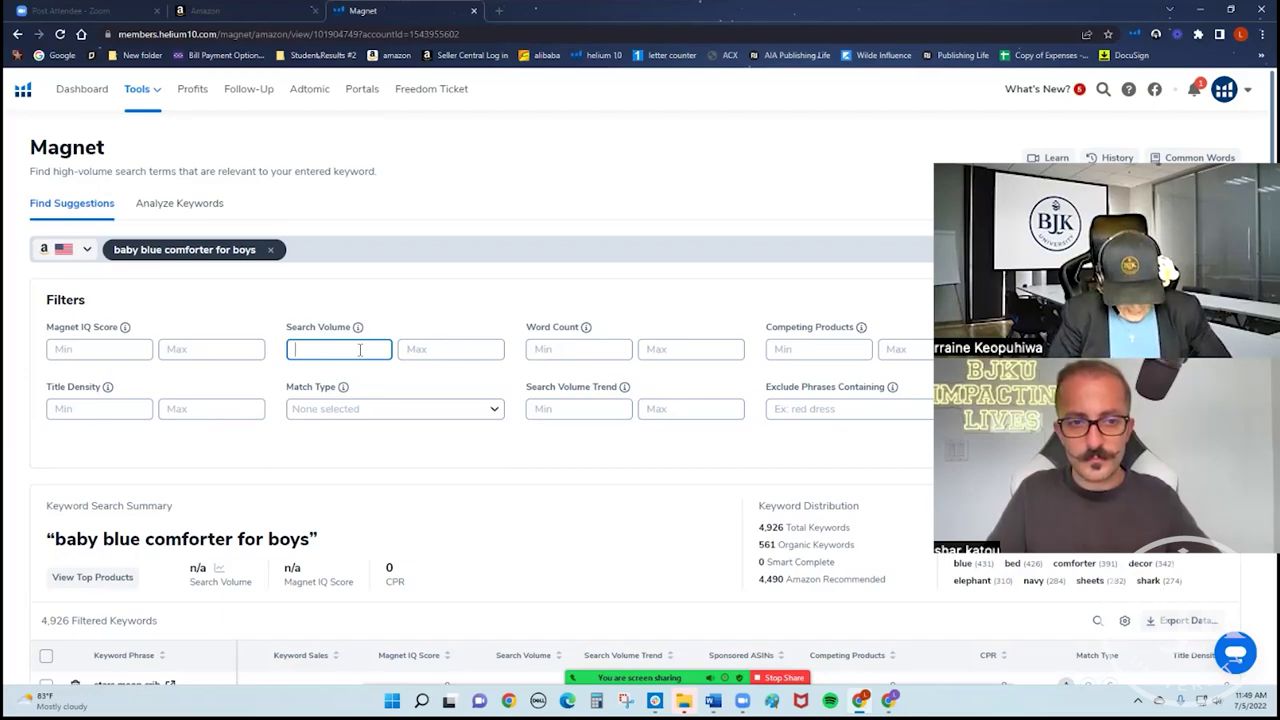
type("5000")
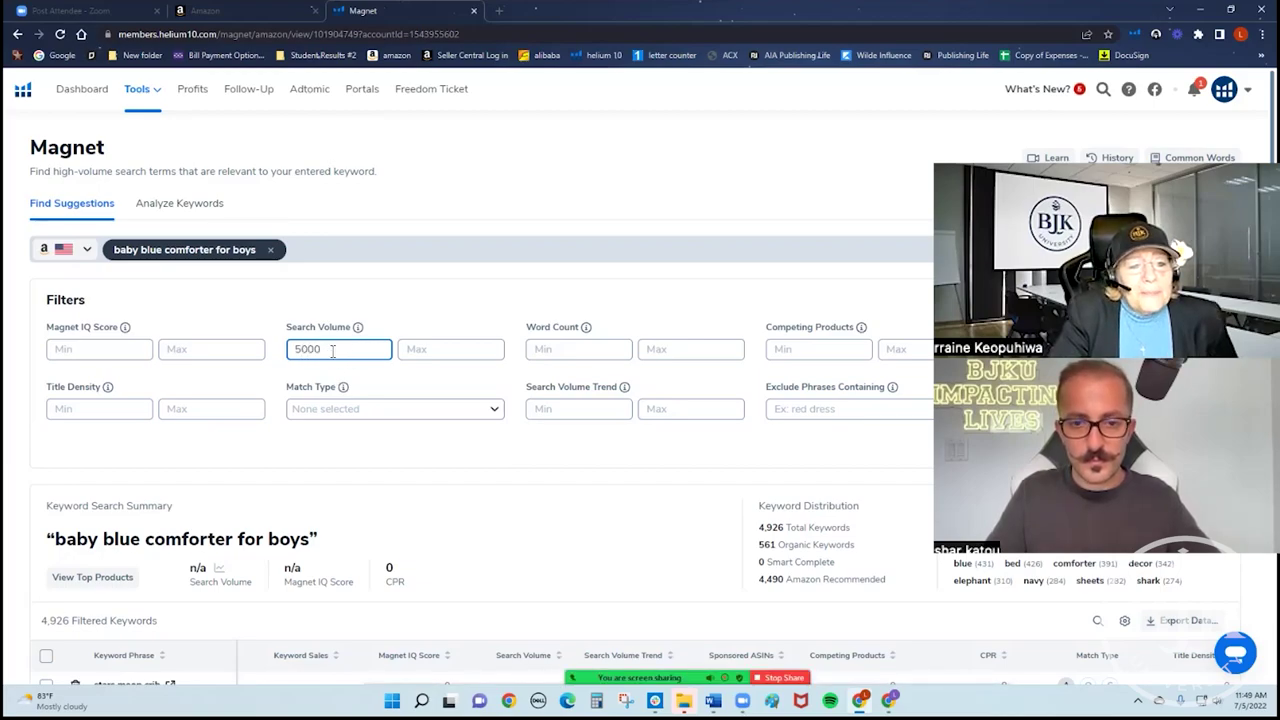
left_click(424, 350)
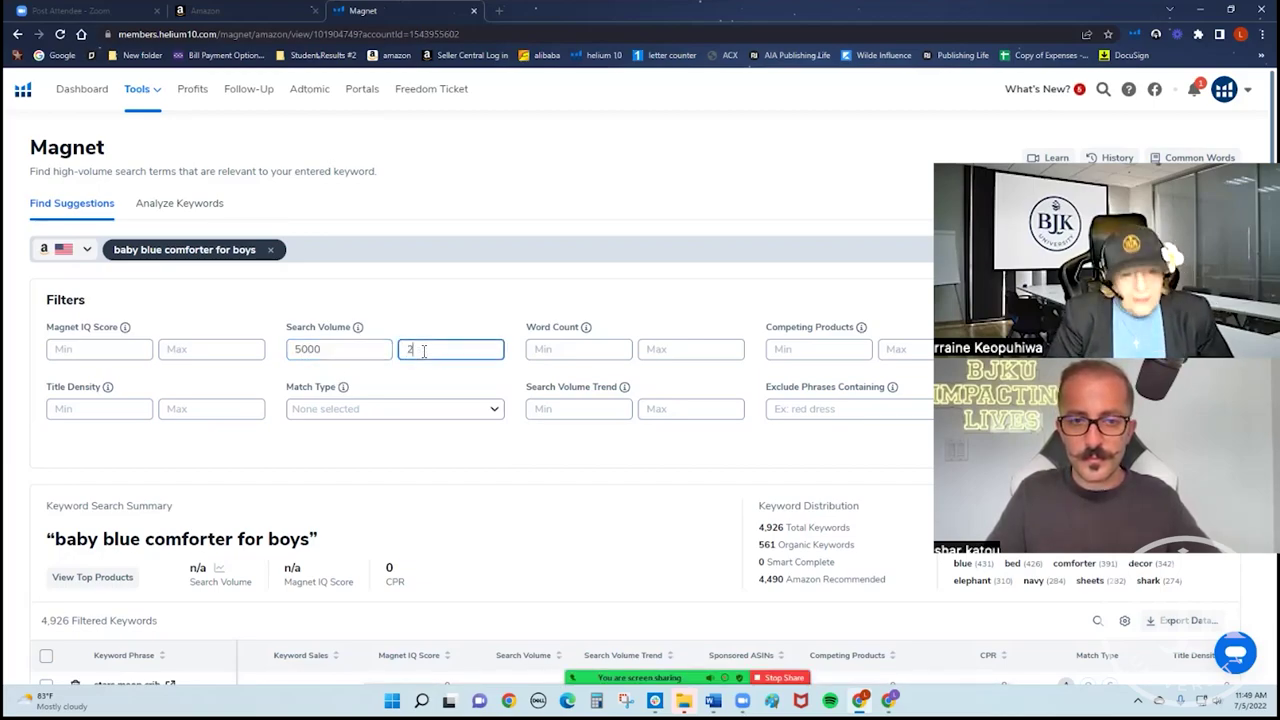
type("20000")
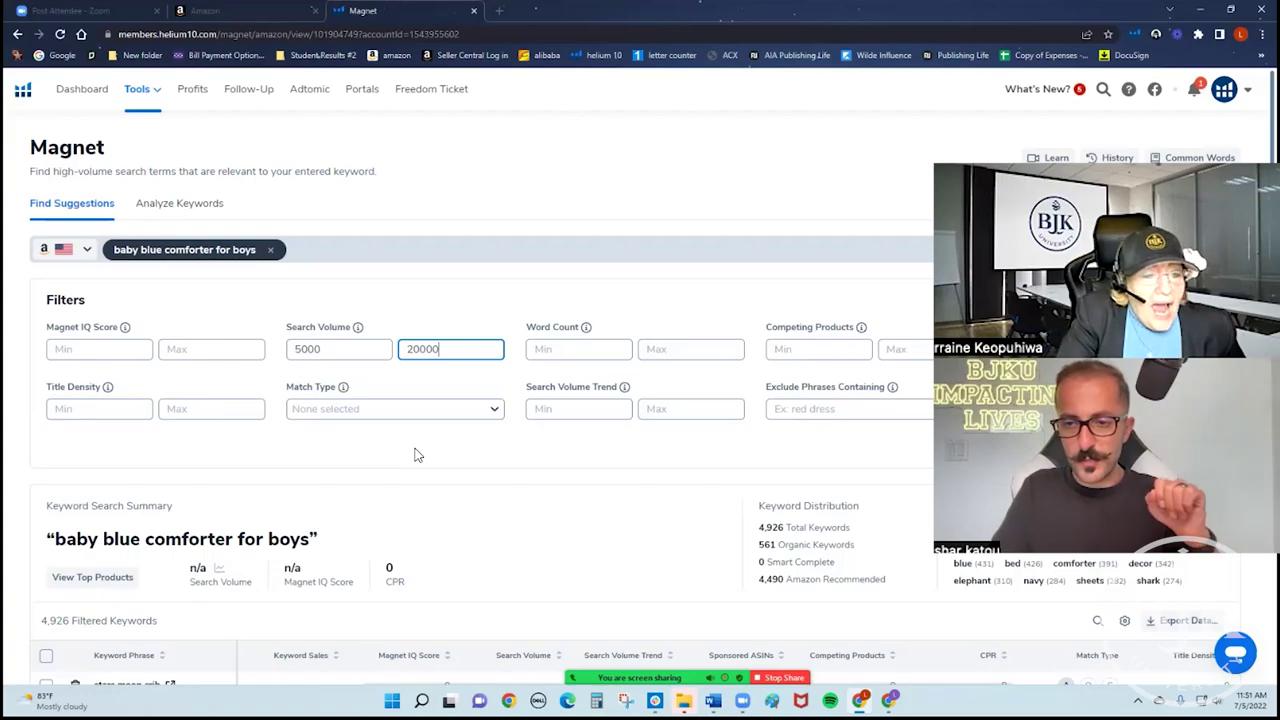
scroll(417, 455, "down", 1)
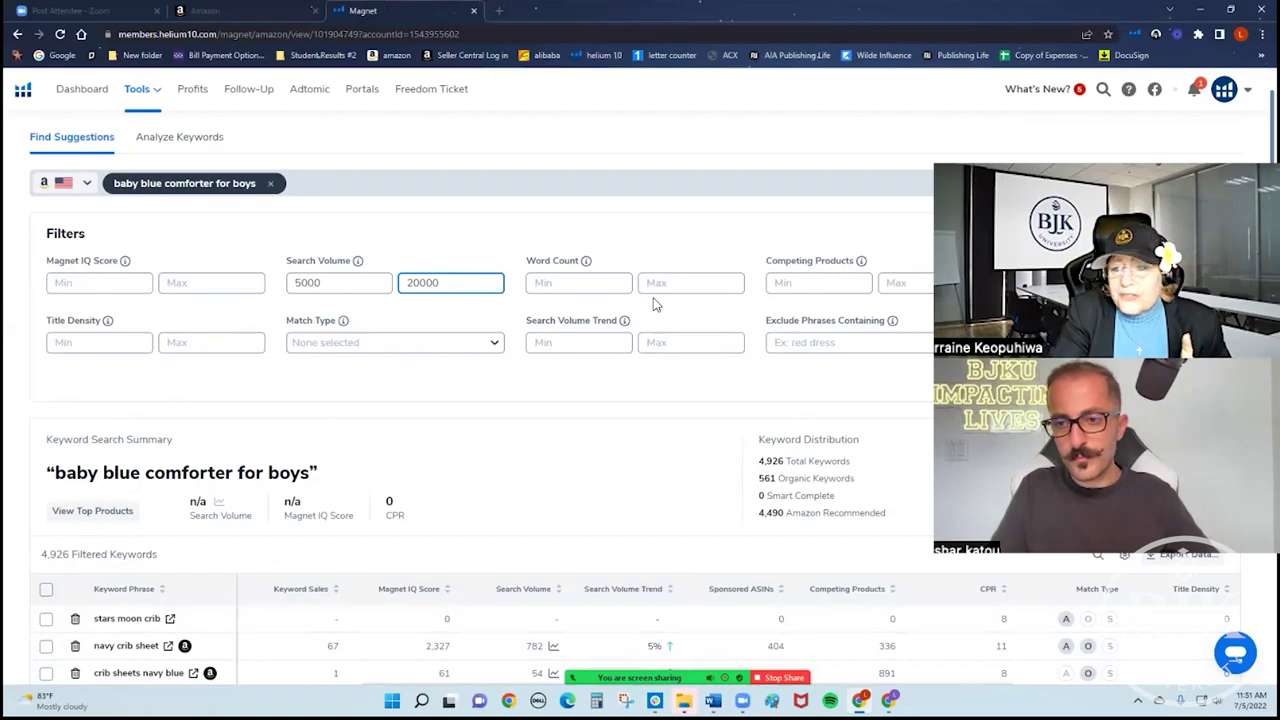
Apply the search volume filter, narrowing the list to 45 keywords
left_click(357, 420)
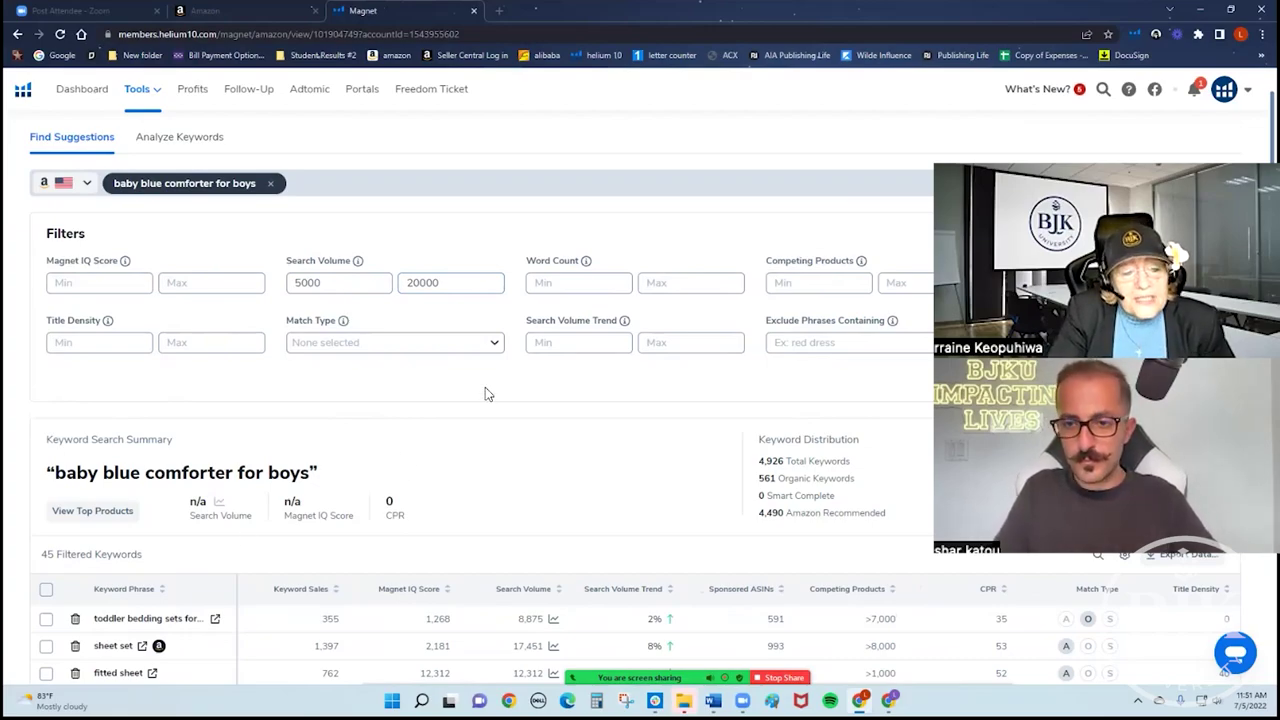
scroll(485, 390, "down", 2)
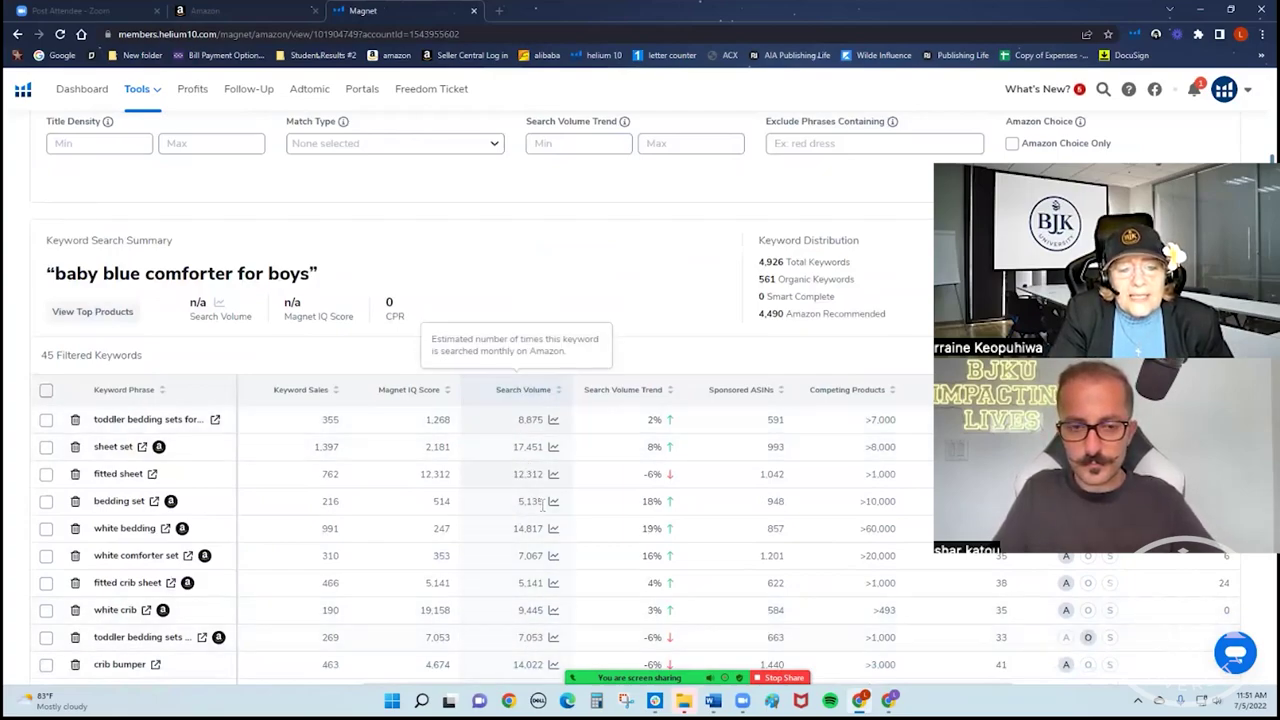
scroll(471, 346, "up", 2)
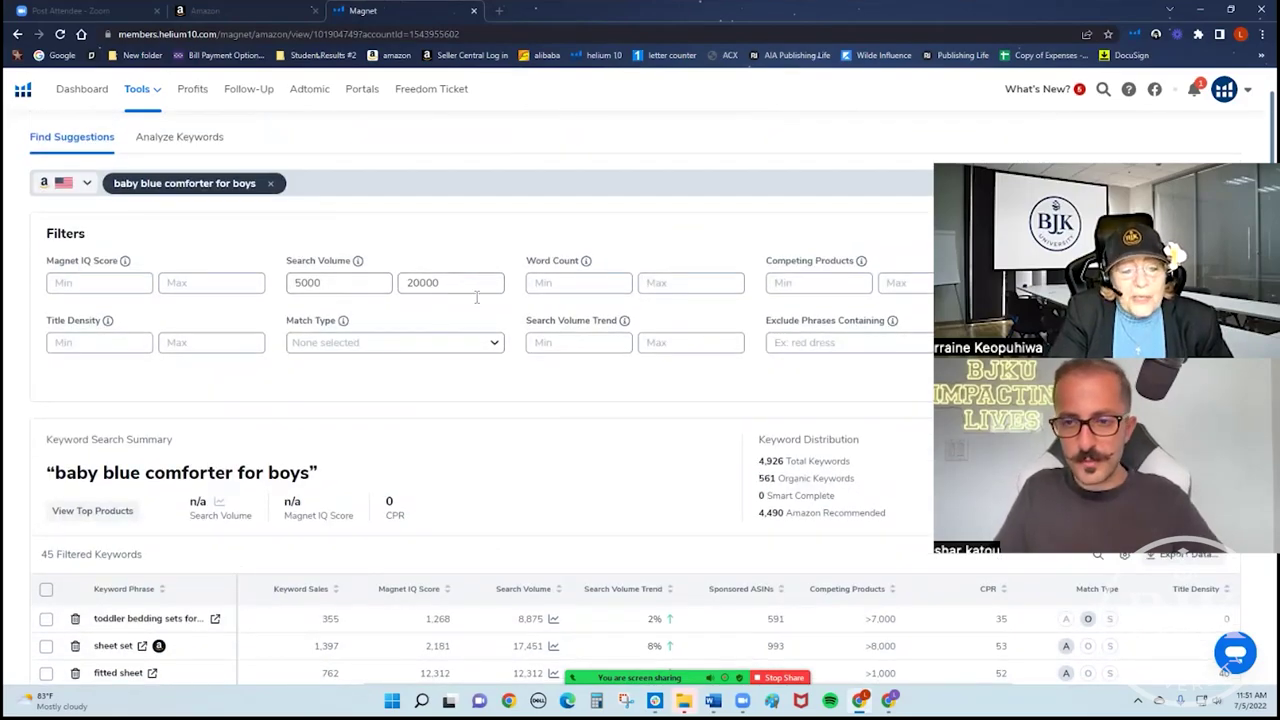
scroll(517, 374, "down", 1)
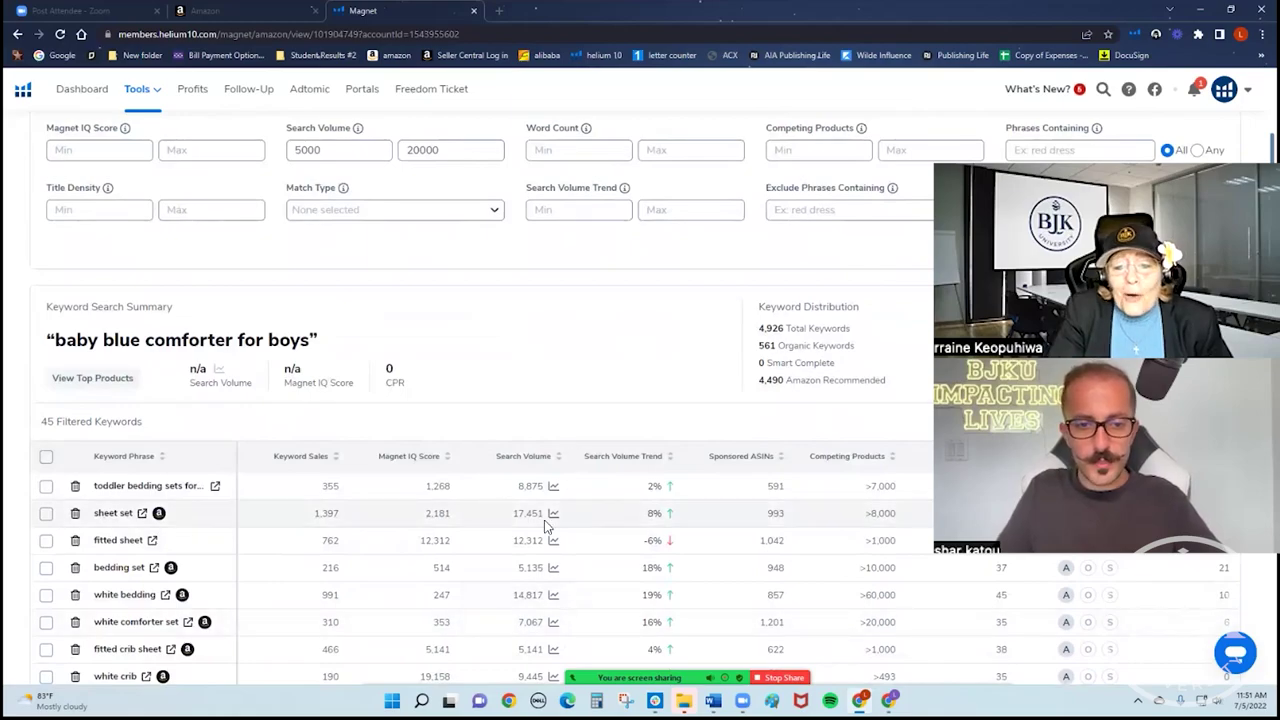
Sort by fewest competing products so braided crib bumper comes first
mouse_move(857, 459)
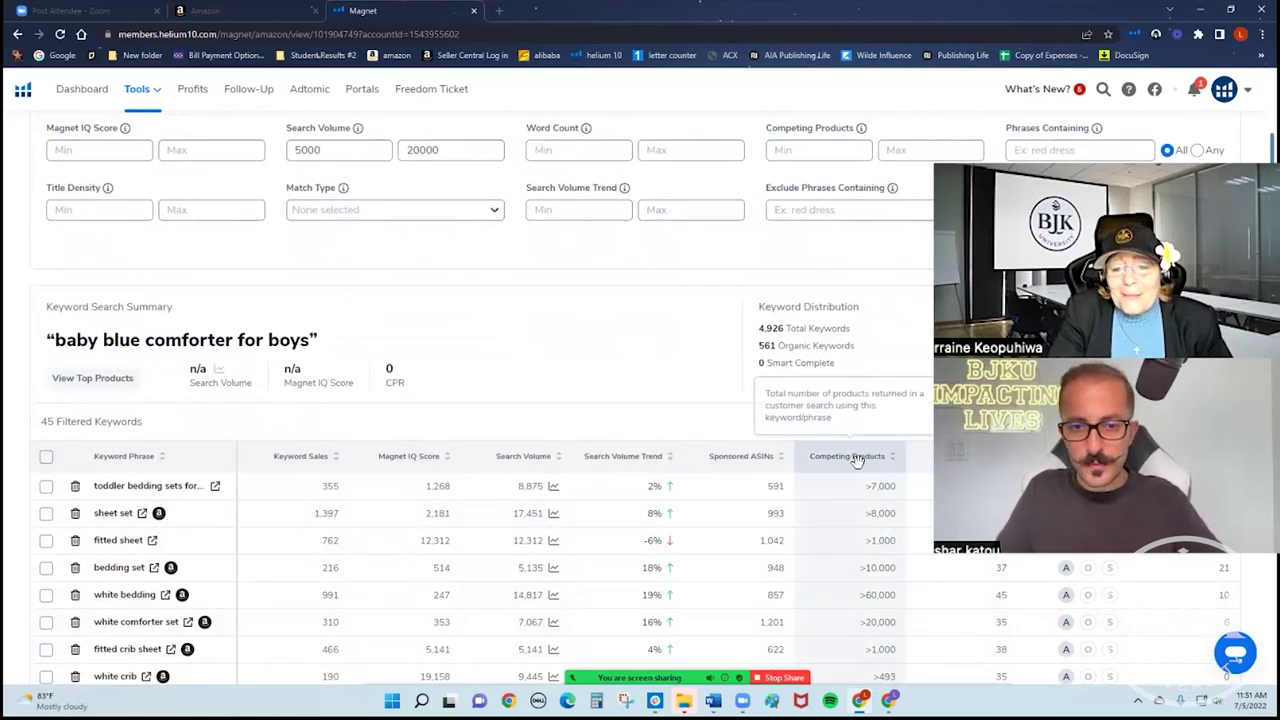
left_click(857, 459)
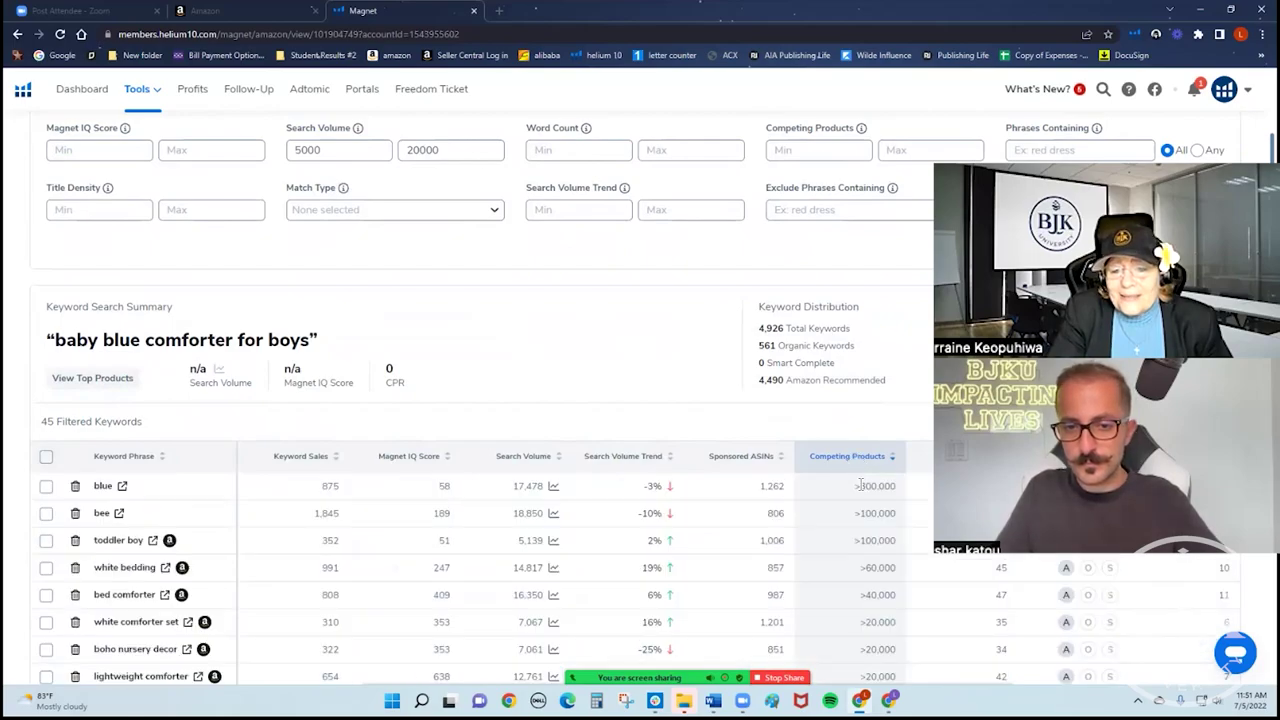
left_click(856, 459)
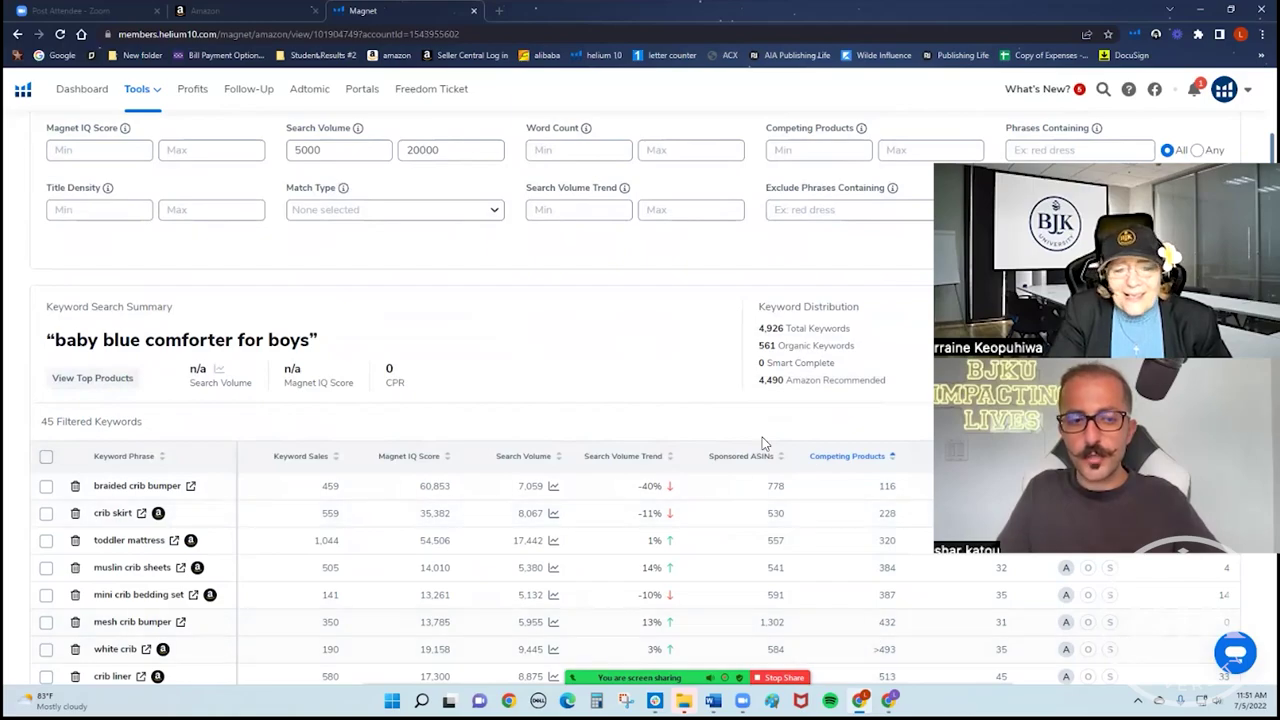
scroll(608, 290, "down", 2)
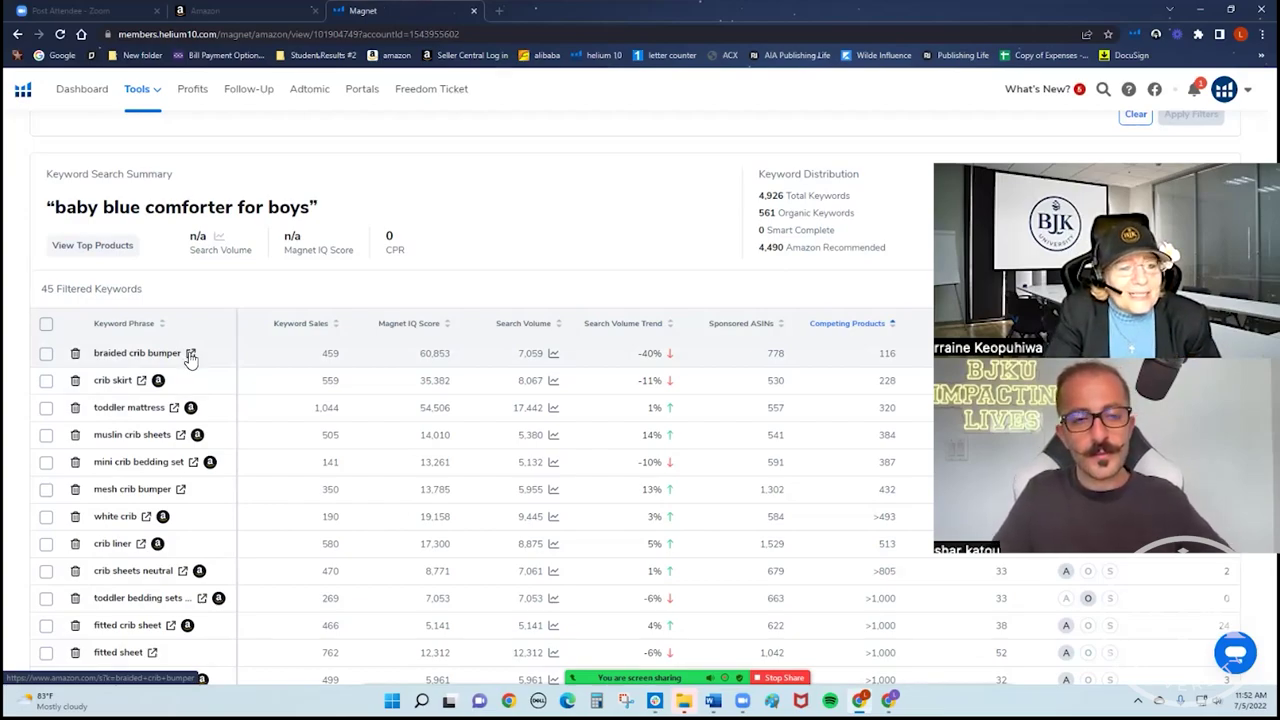
Open Amazon's 105 results for 'braided crib bumper' and scroll through the listings
left_click(190, 356)
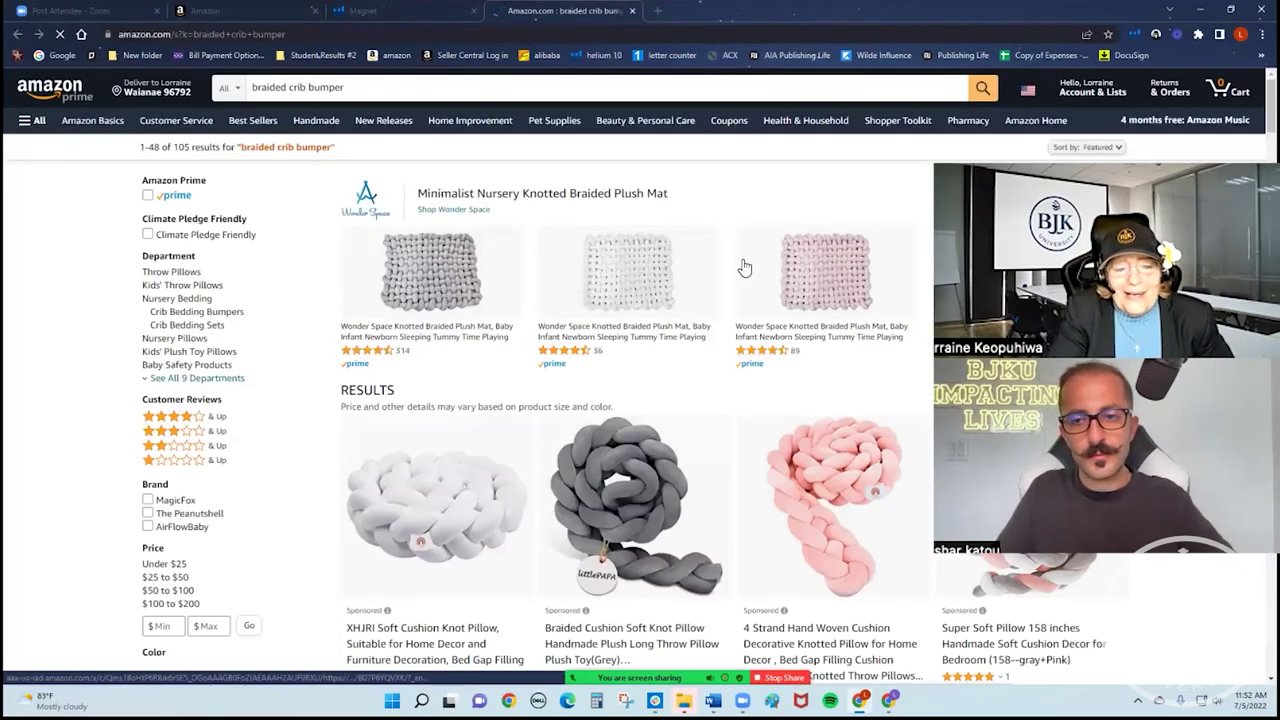
scroll(390, 581, "down", 1)
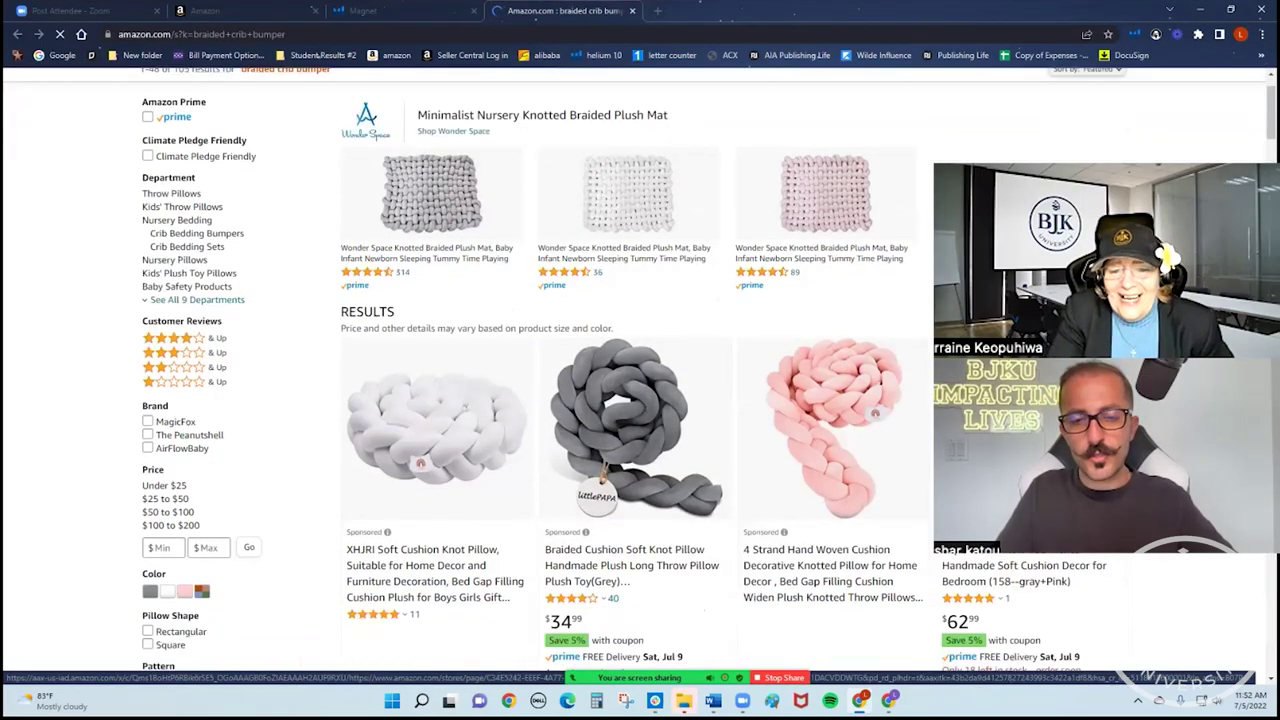
scroll(633, 369, "down", 1)
scroll(633, 369, "up", 2)
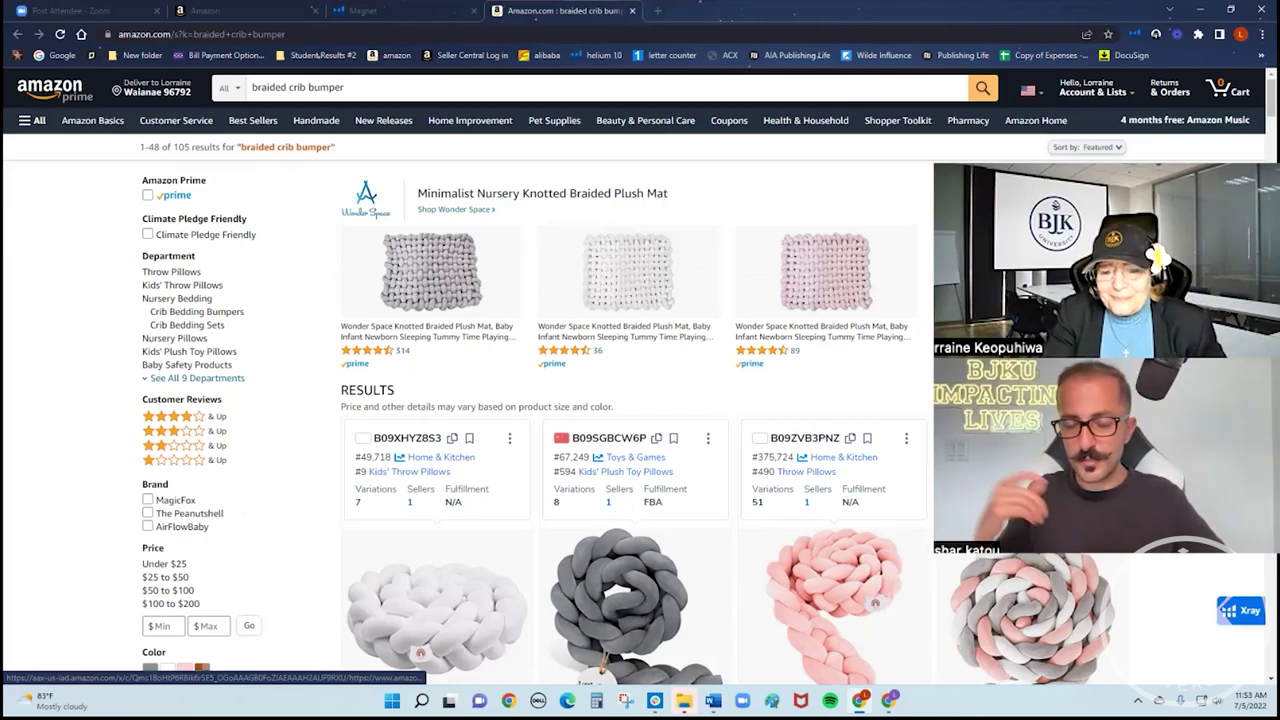
scroll(640, 380, "down", 2)
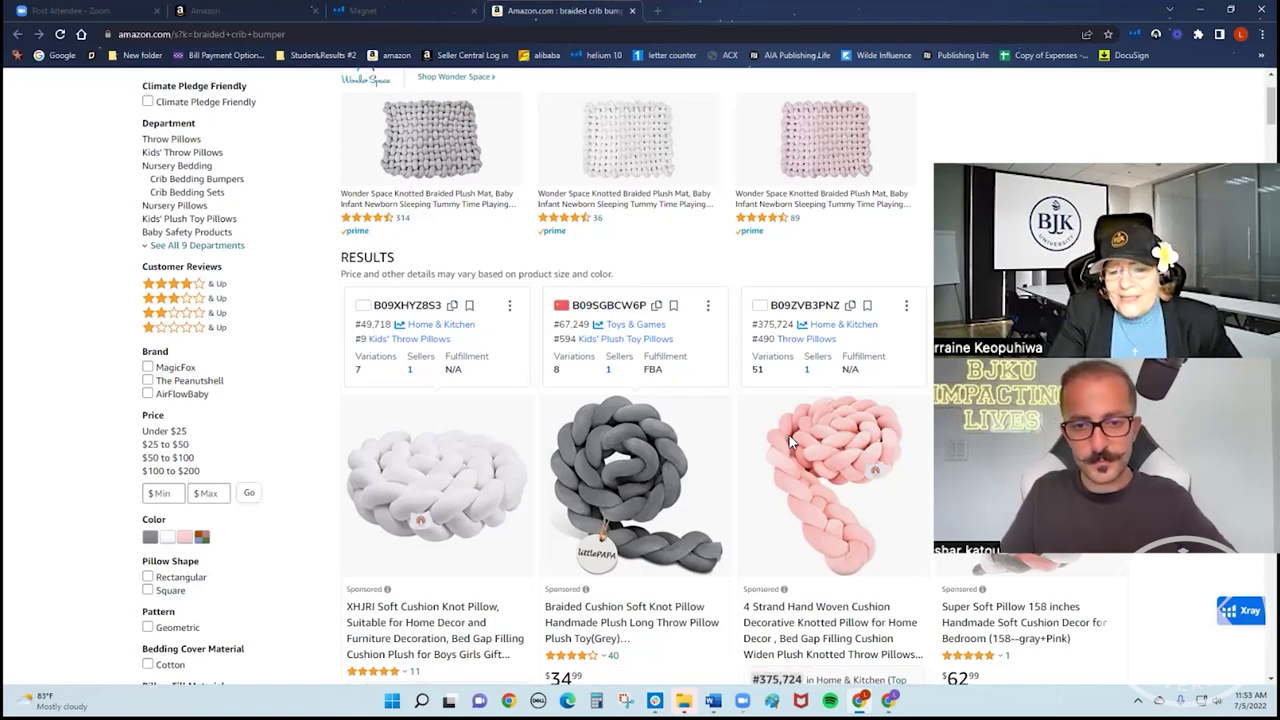
mouse_move(875, 468)
scroll(875, 468, "down", 3)
scroll(875, 468, "up", 5)
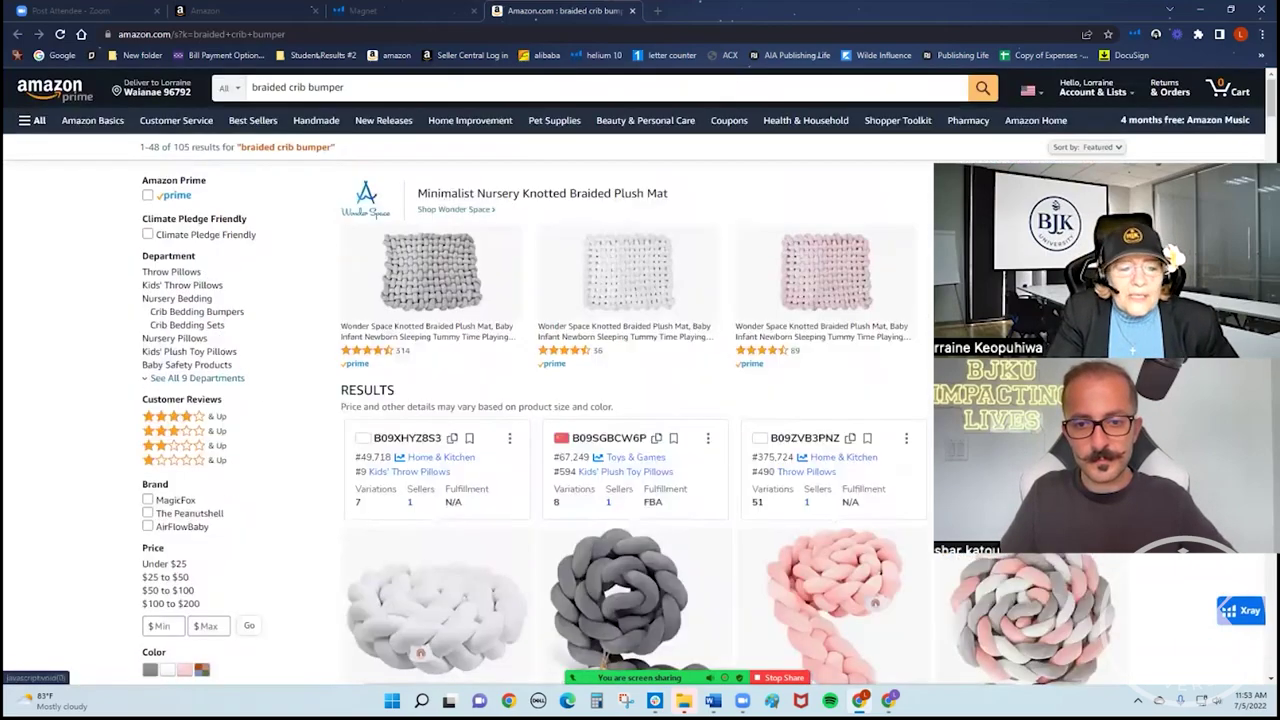
scroll(640, 400, "down", 1)
scroll(640, 400, "up", 1)
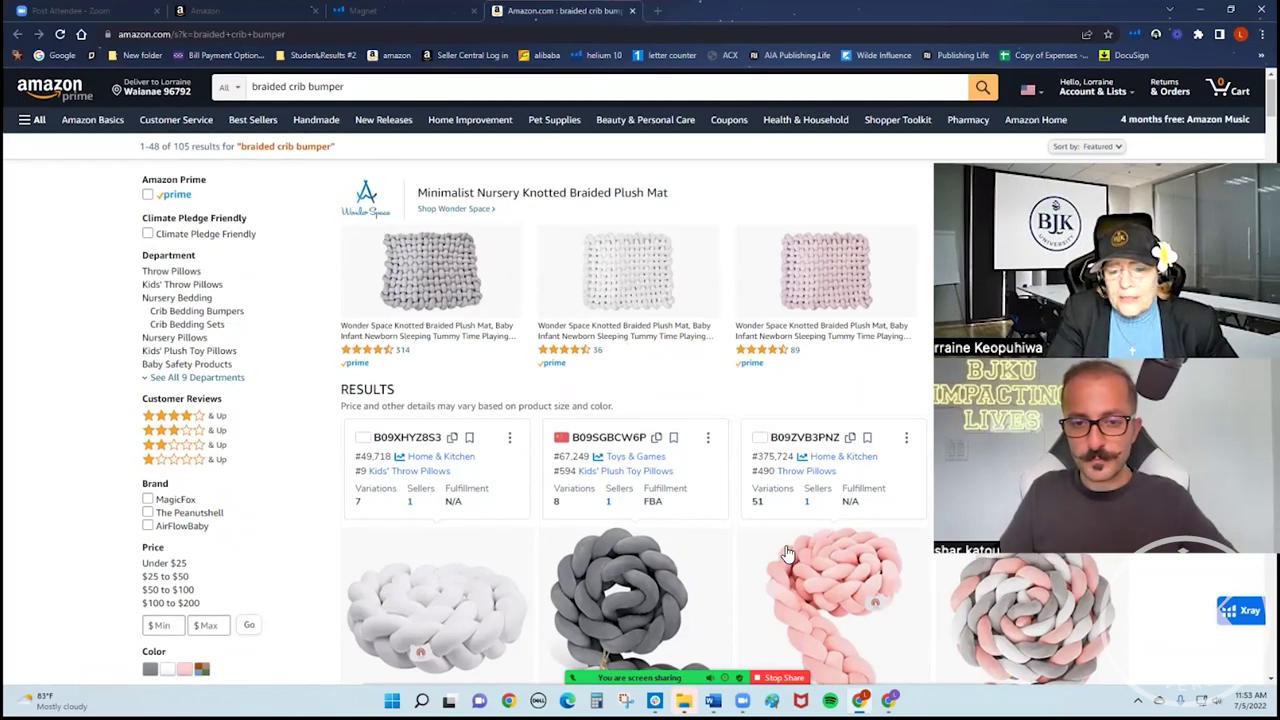
scroll(787, 553, "down", 2)
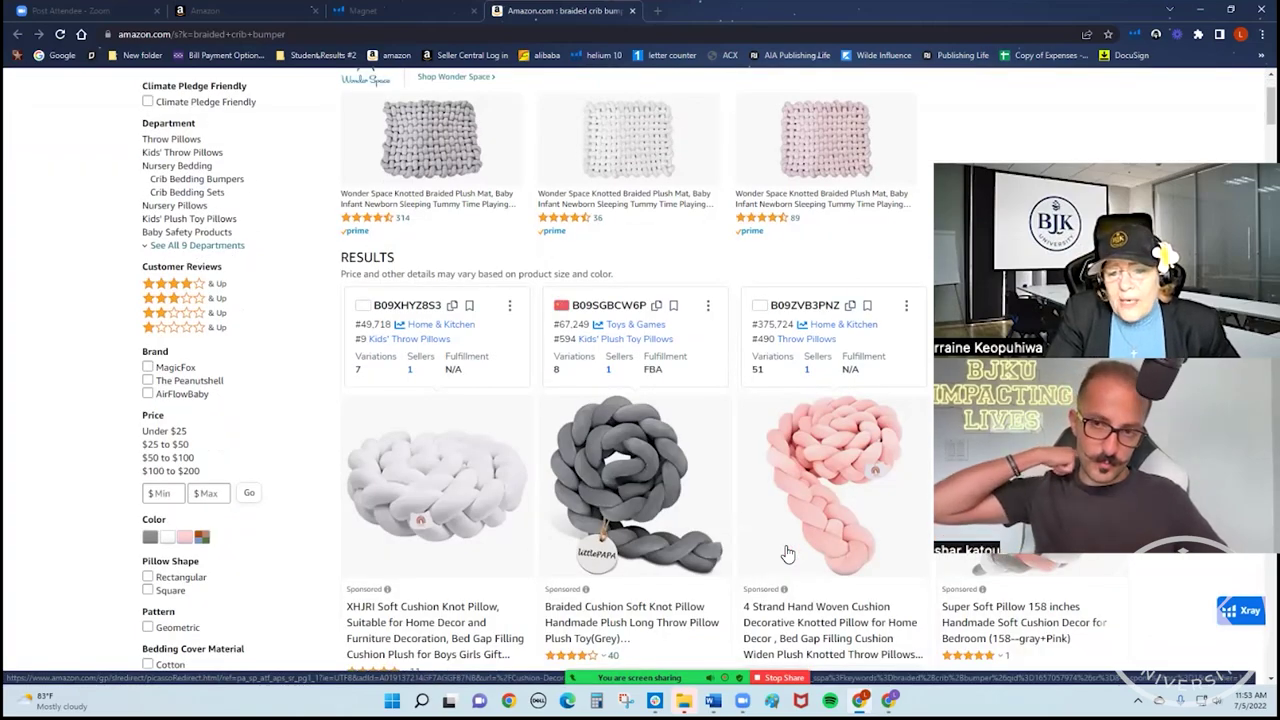
scroll(783, 550, "up", 2)
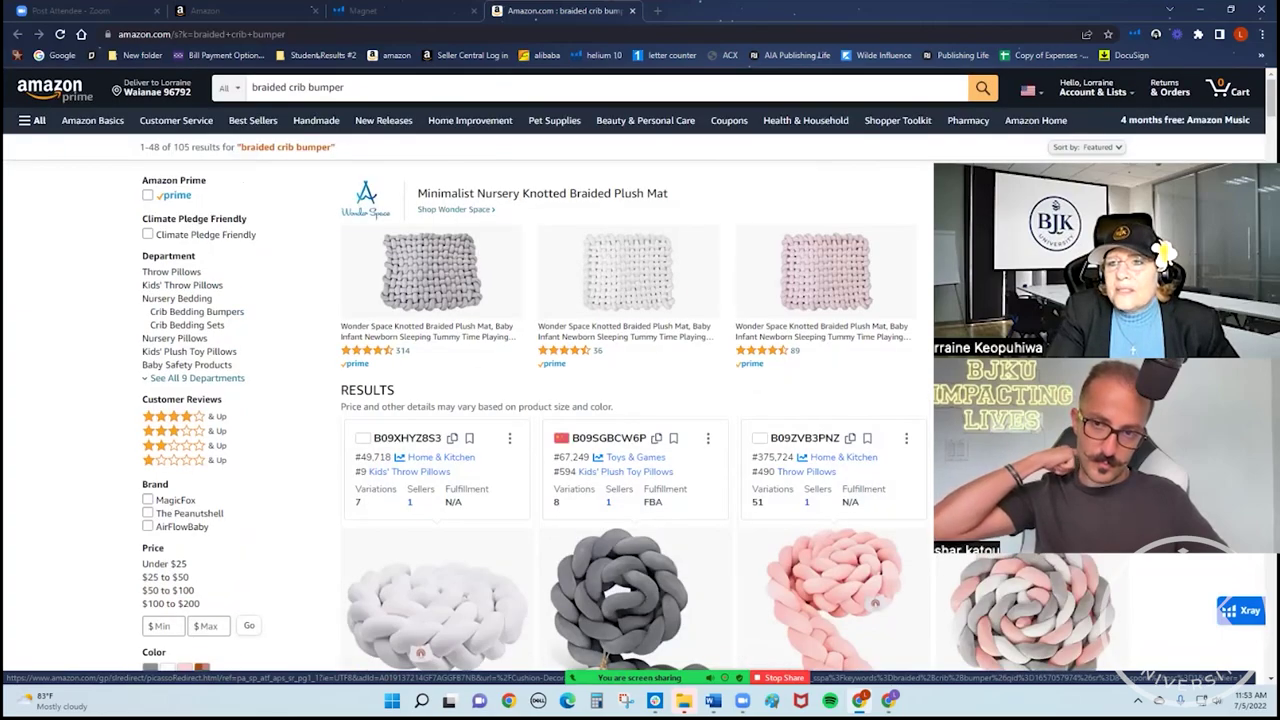
Run Xray on braided crib bumper (7,059 searches, $1,341,520 revenue) and open its filters
left_click(1134, 34)
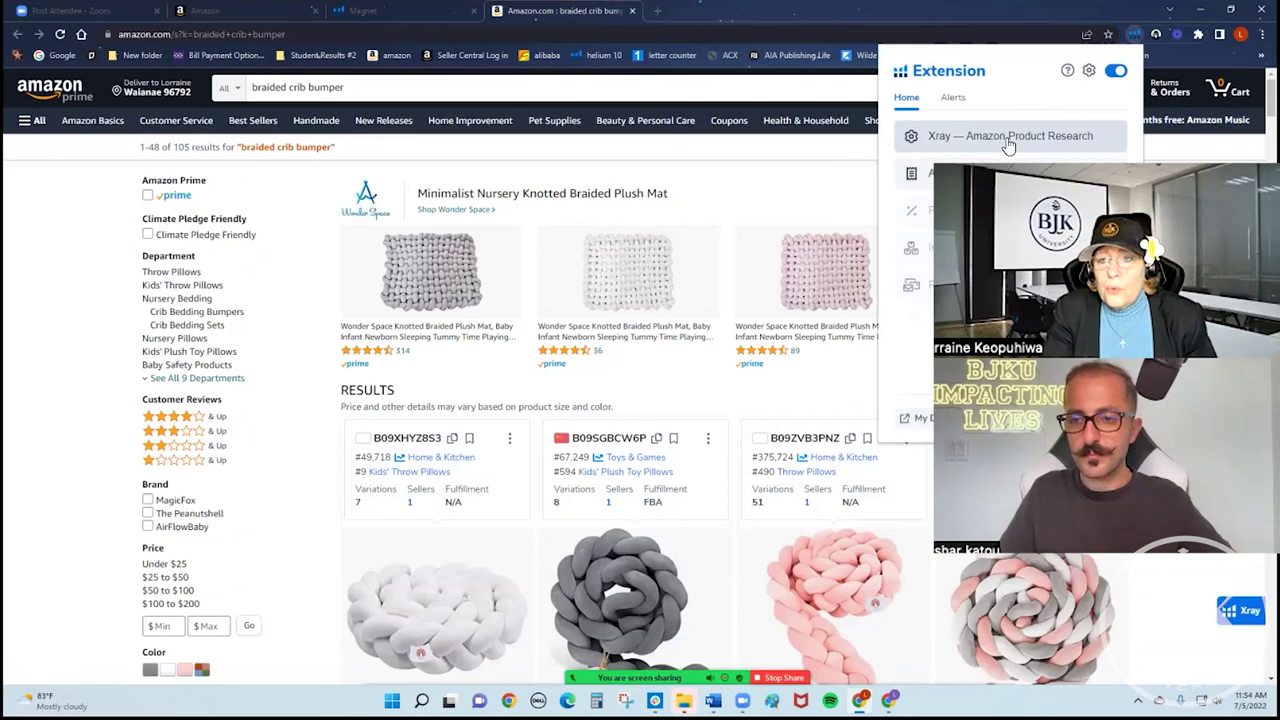
left_click(1008, 146)
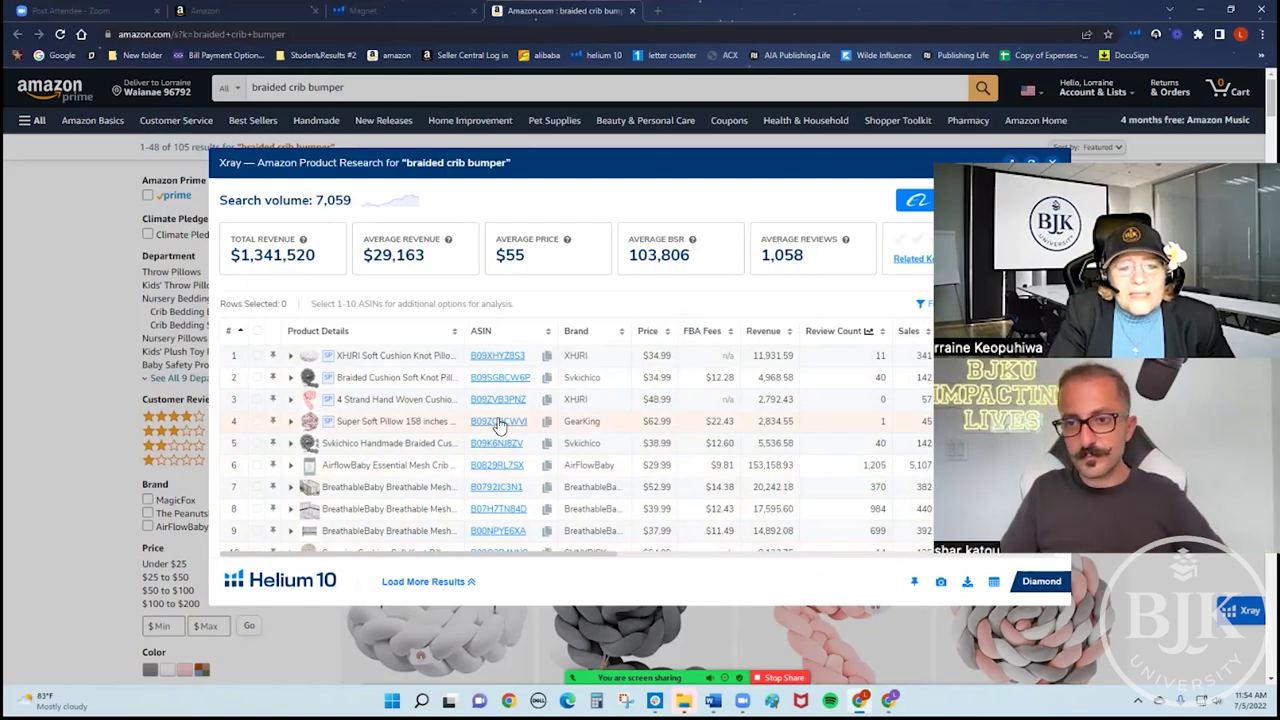
mouse_move(500, 427)
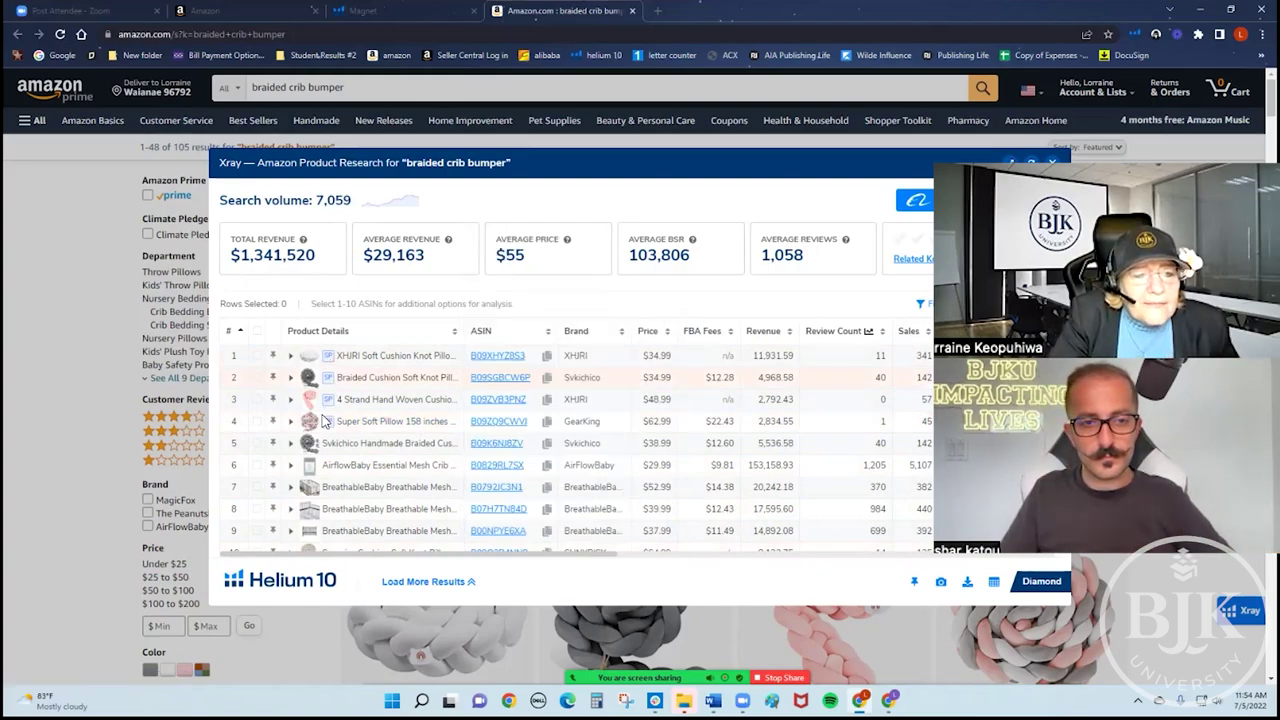
mouse_move(325, 425)
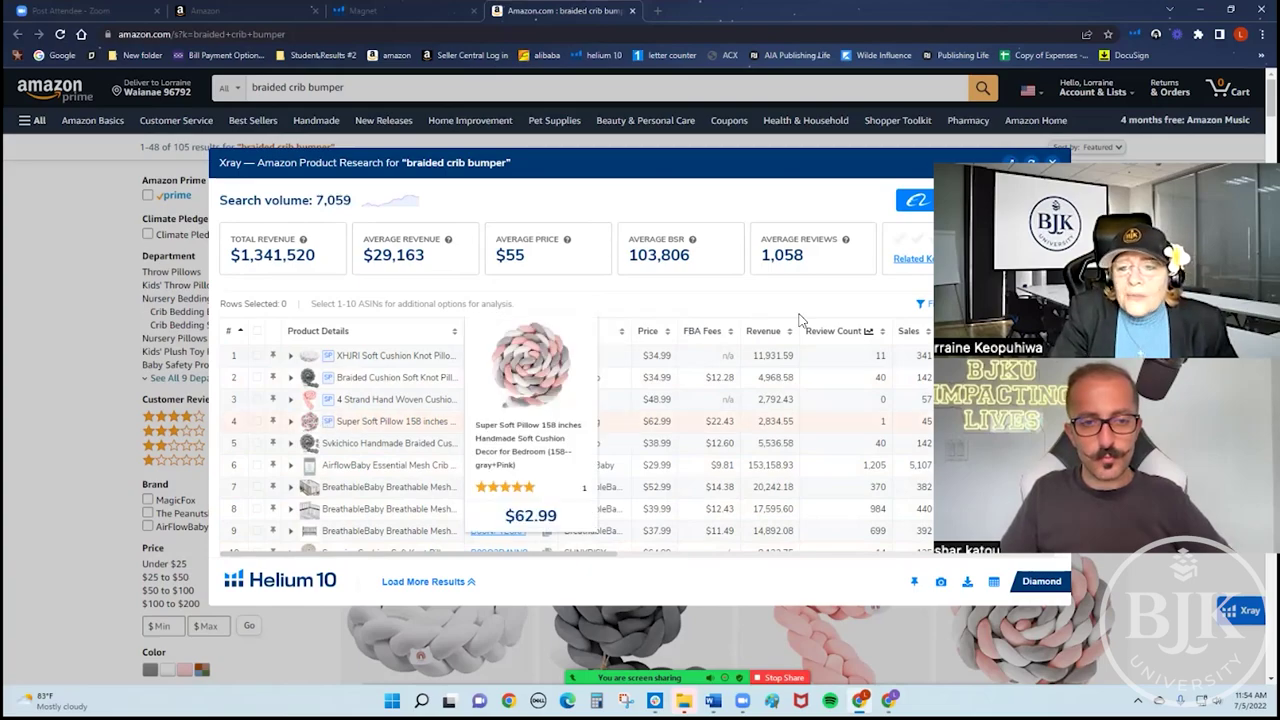
left_click(921, 303)
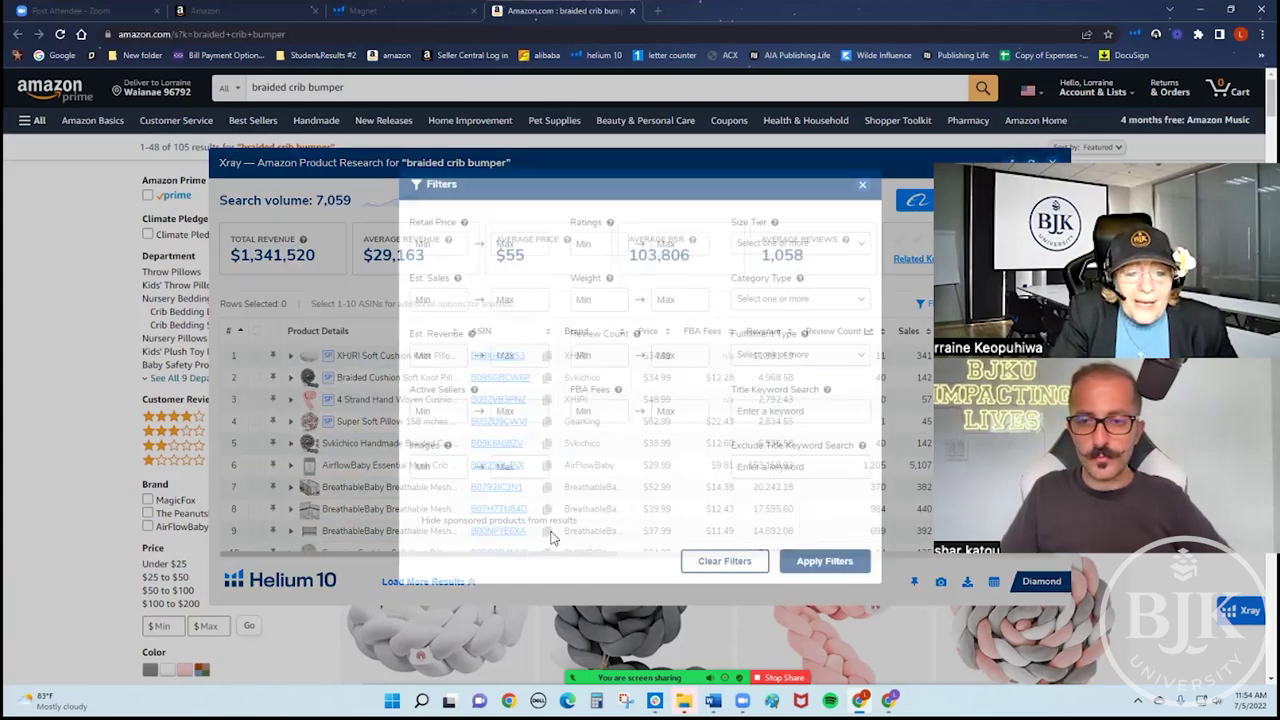
Apply the filters and remove the four mesh liner listings in rows 6–9
left_click(826, 561)
scroll(827, 561, "down", 2)
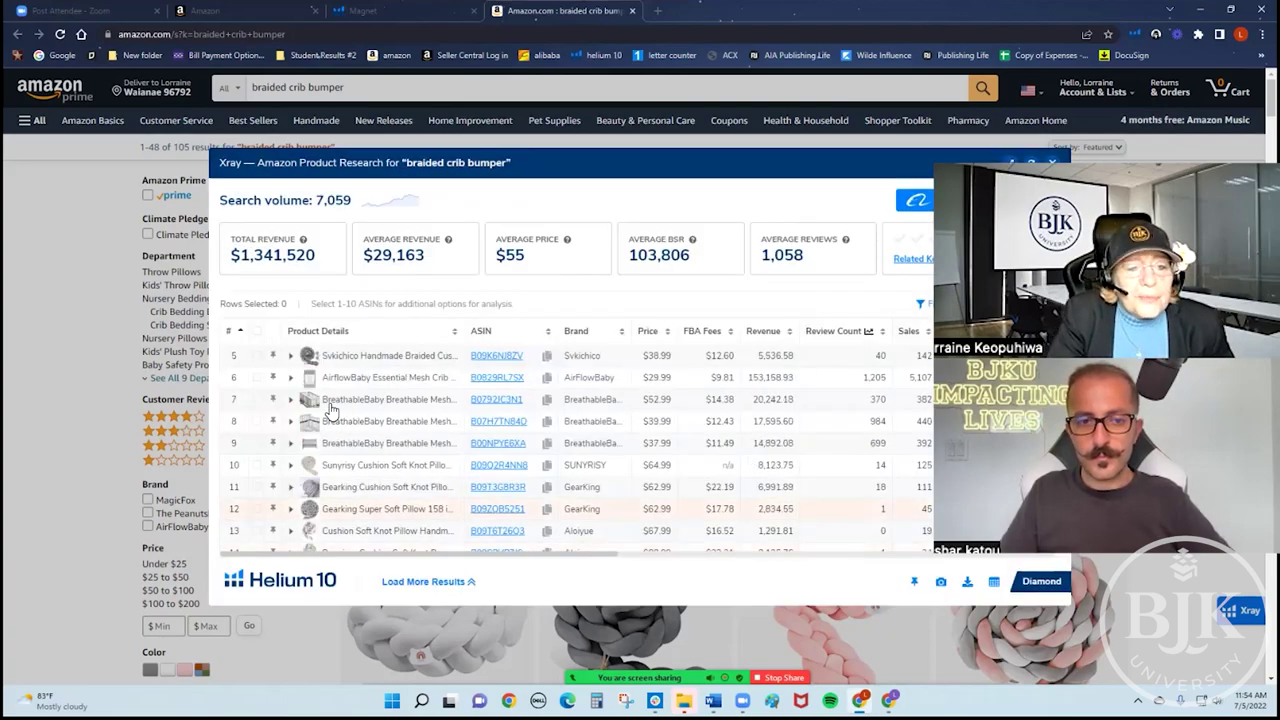
mouse_move(332, 410)
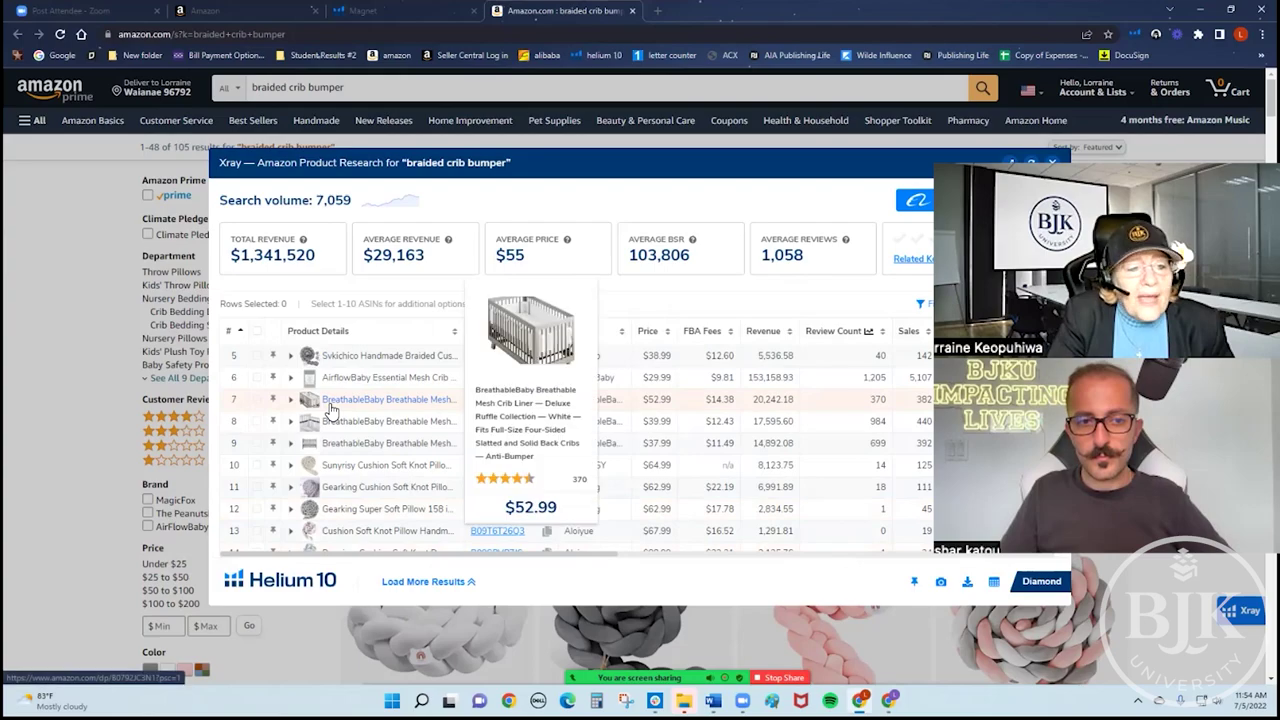
left_click(256, 399)
left_click(256, 421)
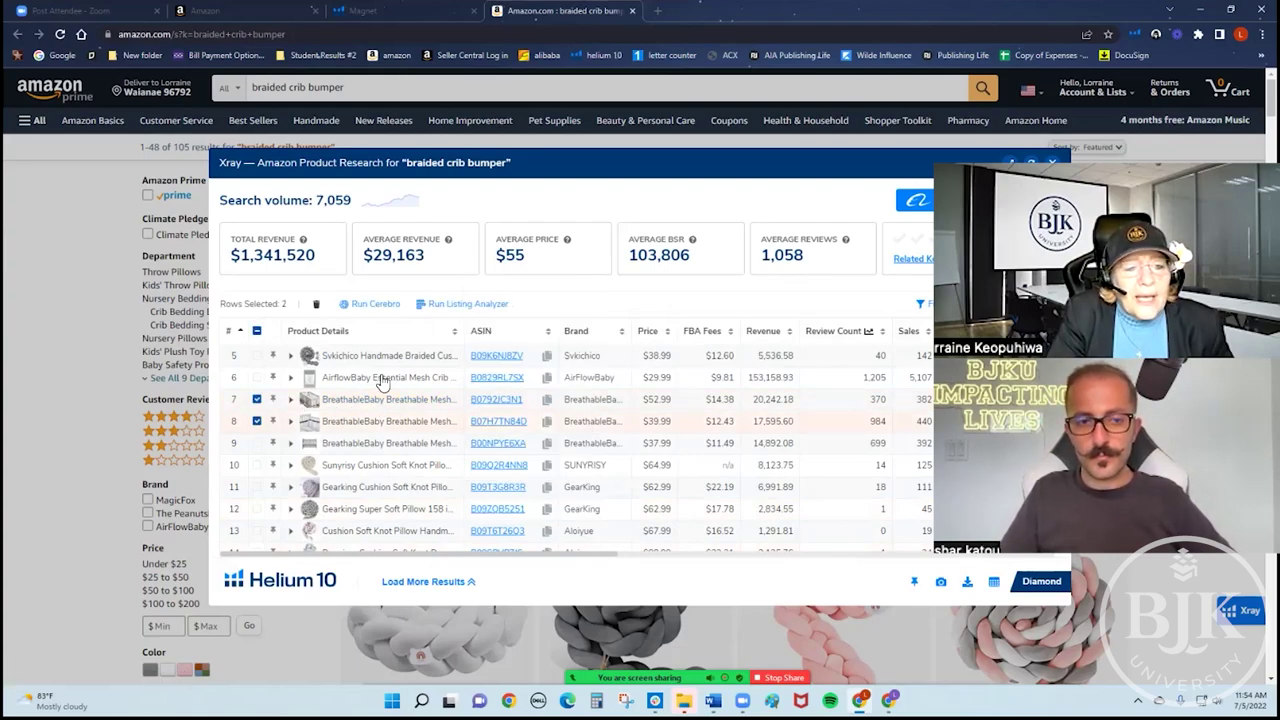
left_click(256, 377)
left_click(256, 443)
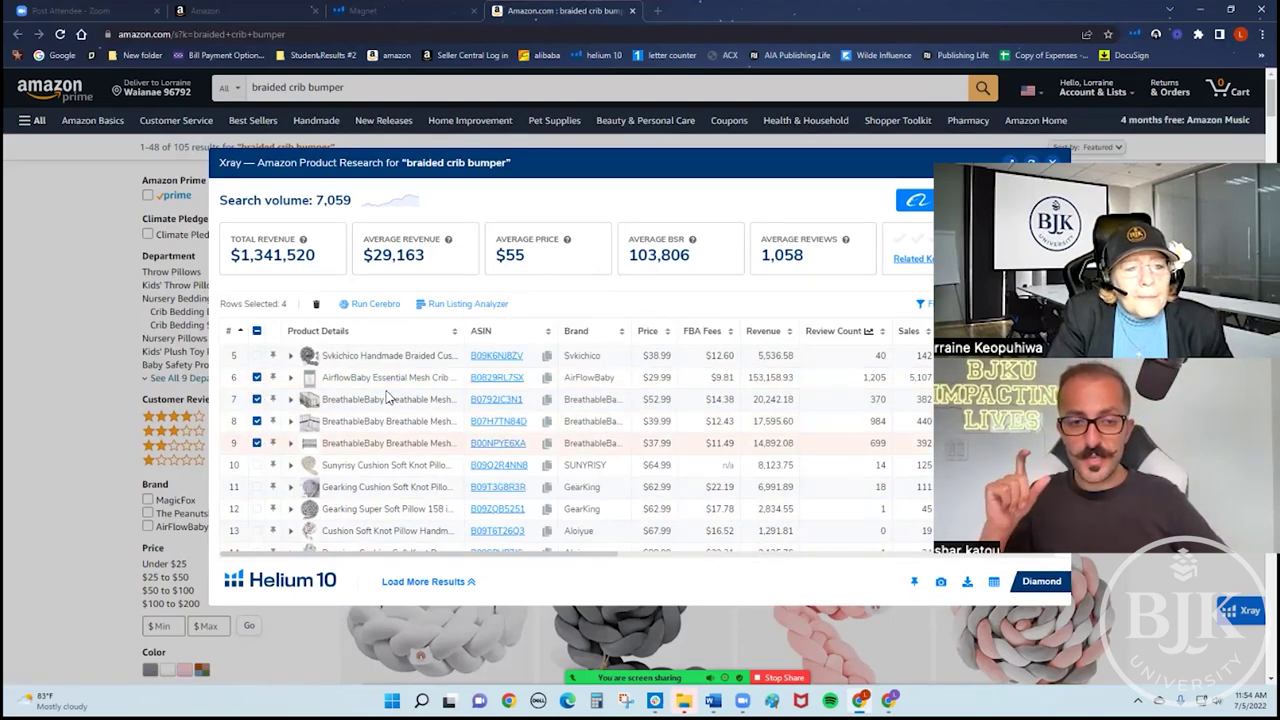
left_click(316, 305)
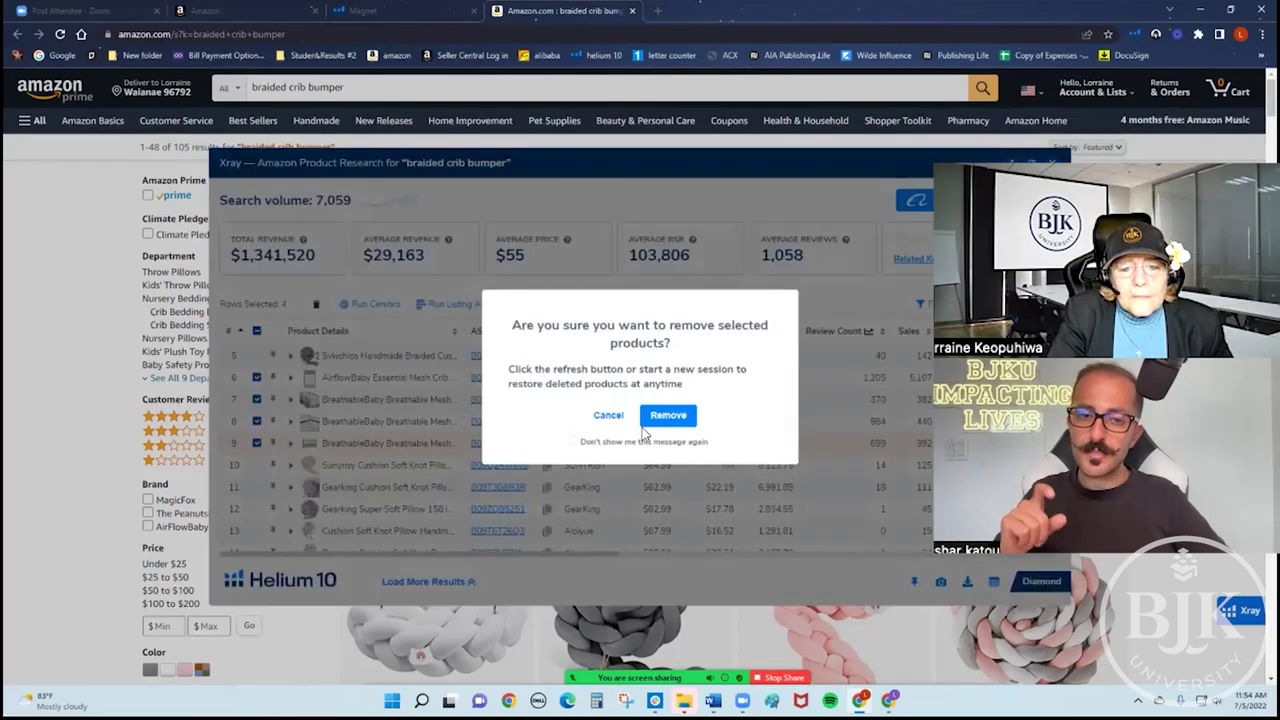
left_click(652, 416)
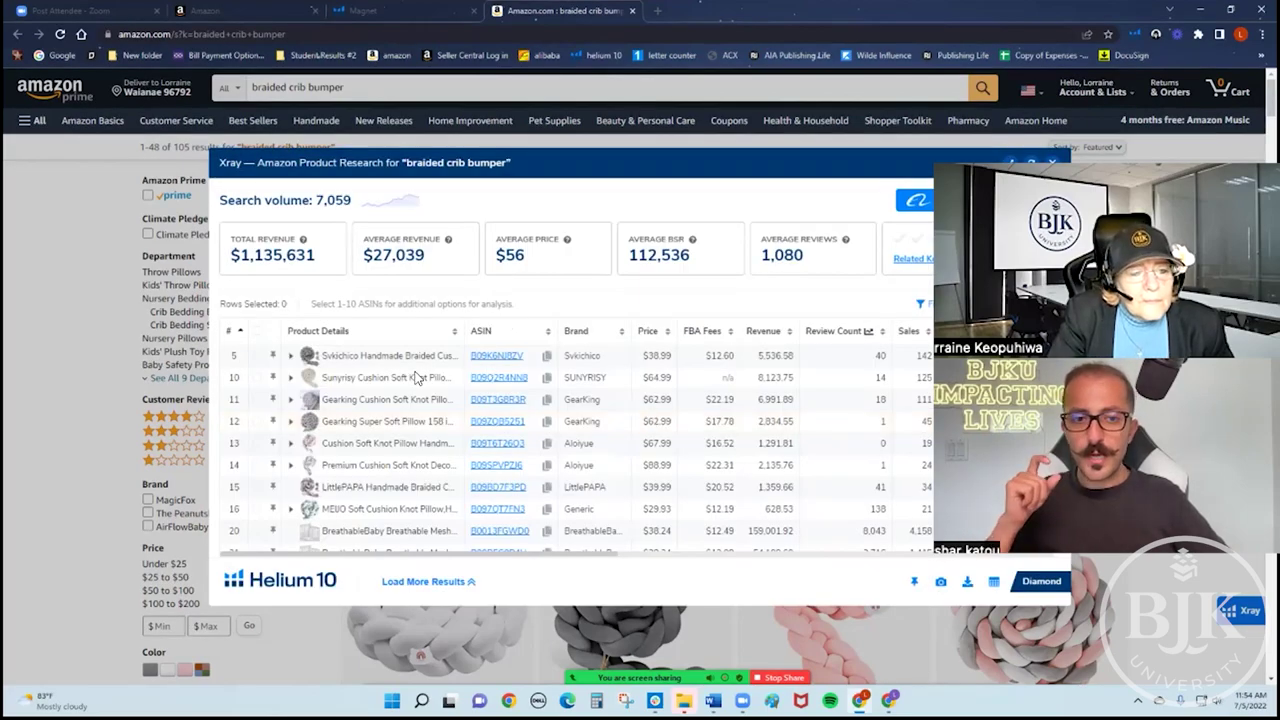
Remove the six unrelated listings in rows 20–25, dropping revenue to $605,635
scroll(400, 374, "down", 3)
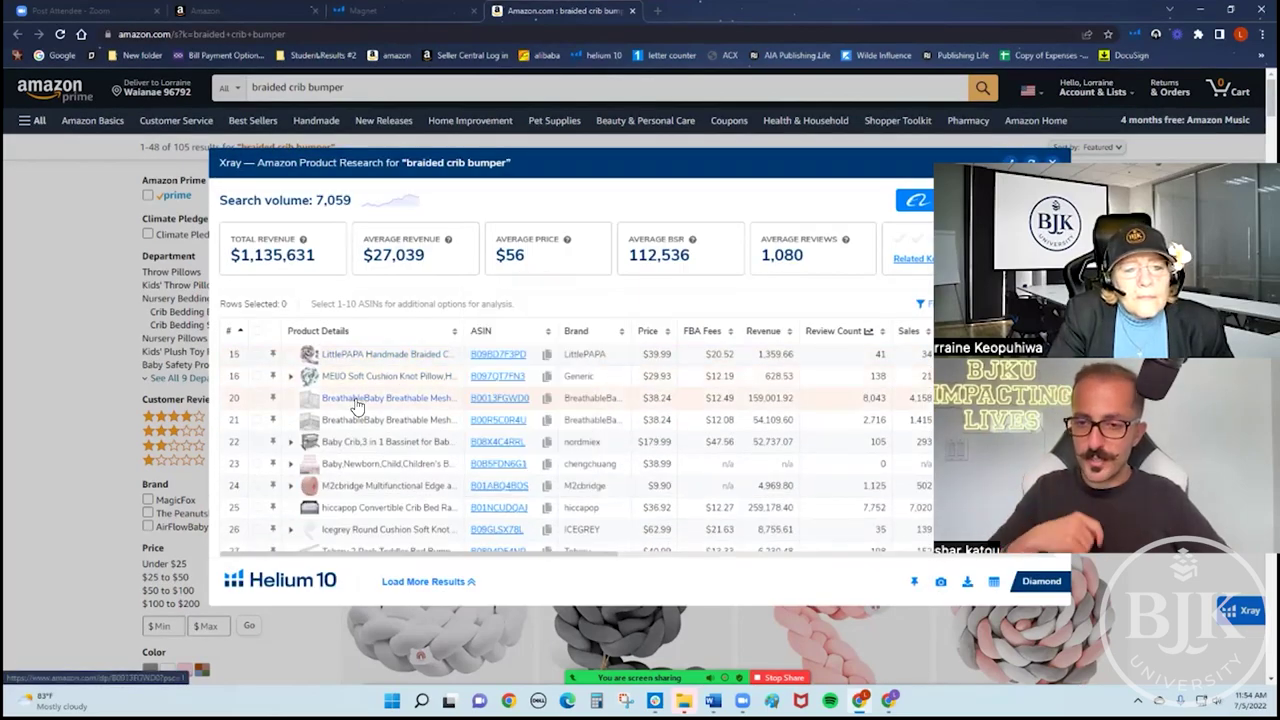
mouse_move(357, 405)
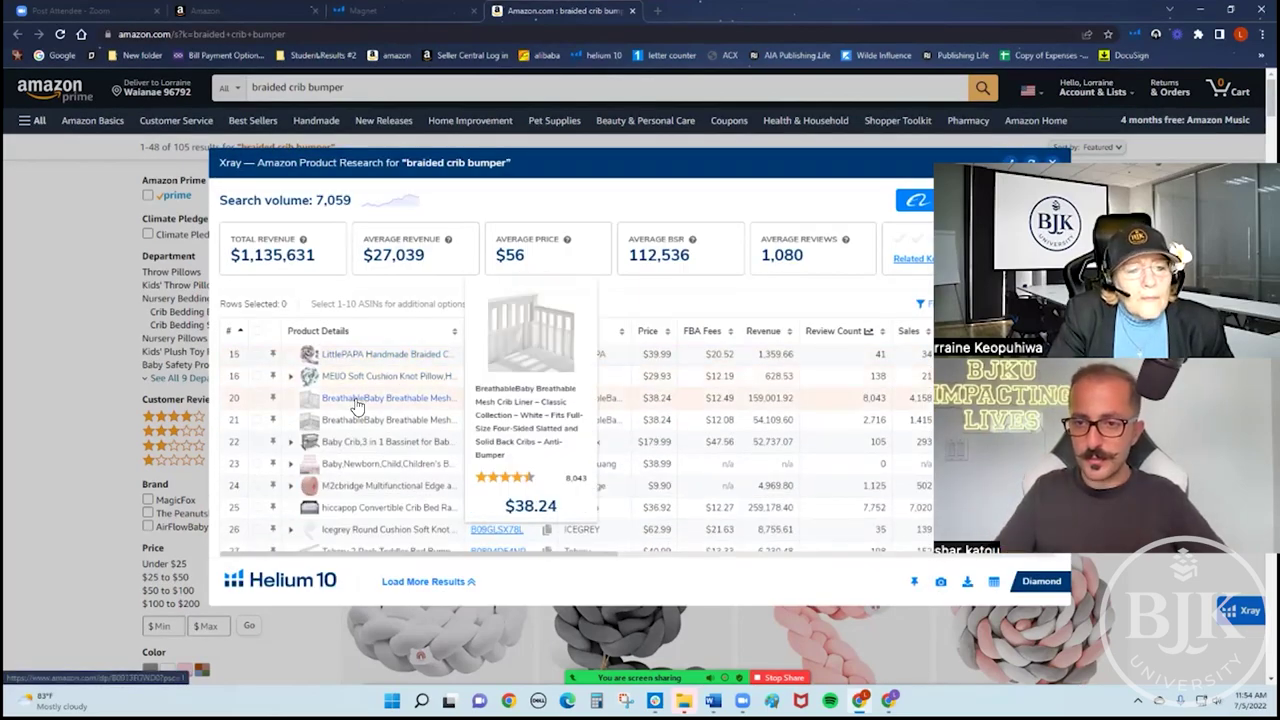
left_click(257, 398)
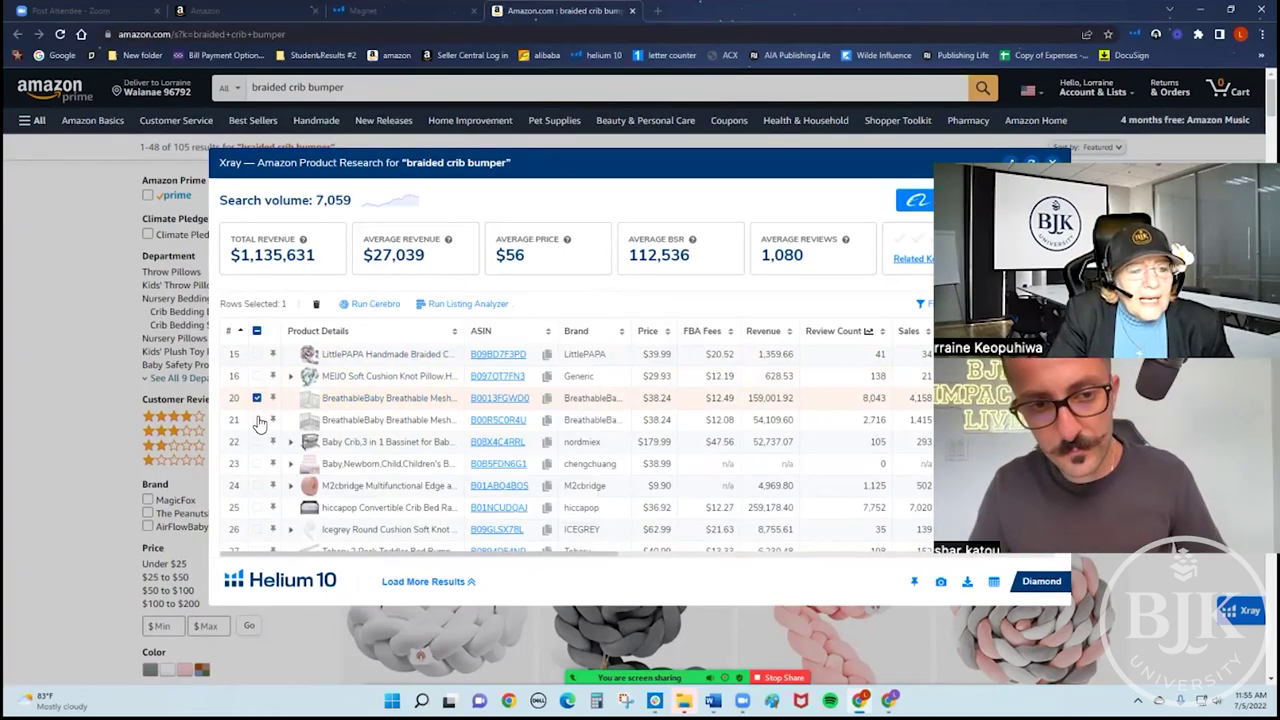
left_click(257, 420)
left_click(257, 441)
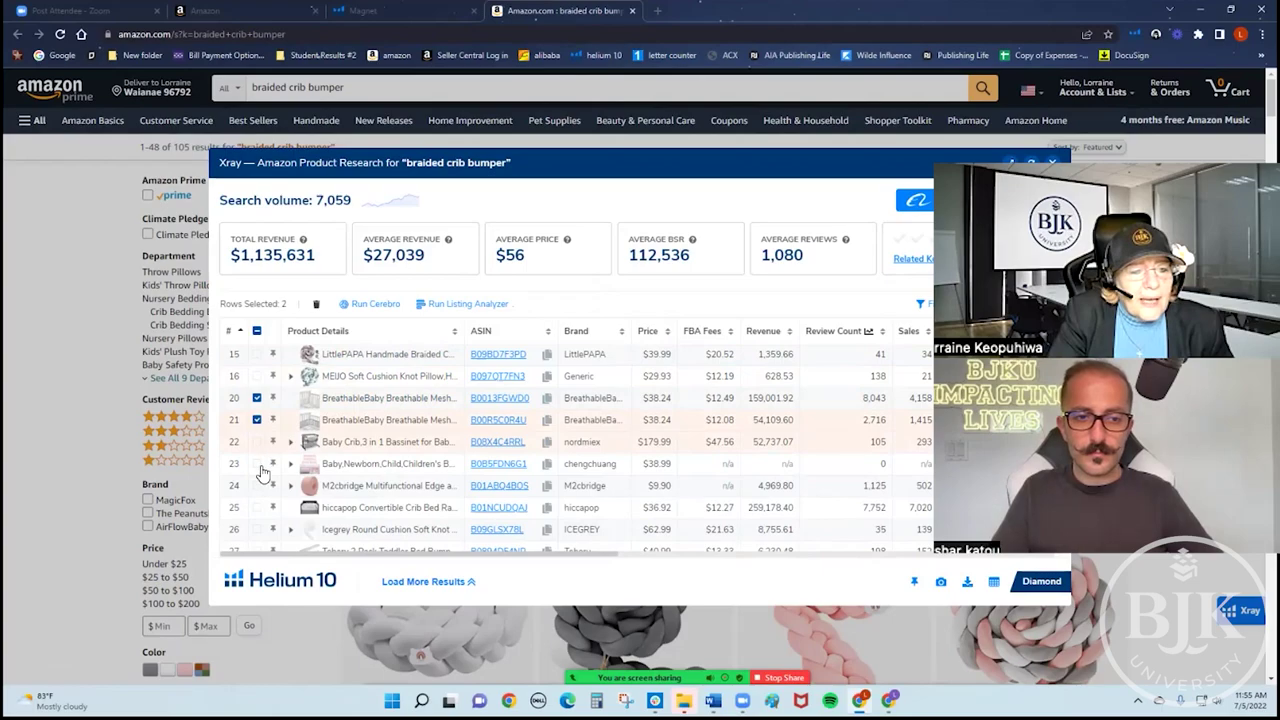
left_click(257, 486, "shift")
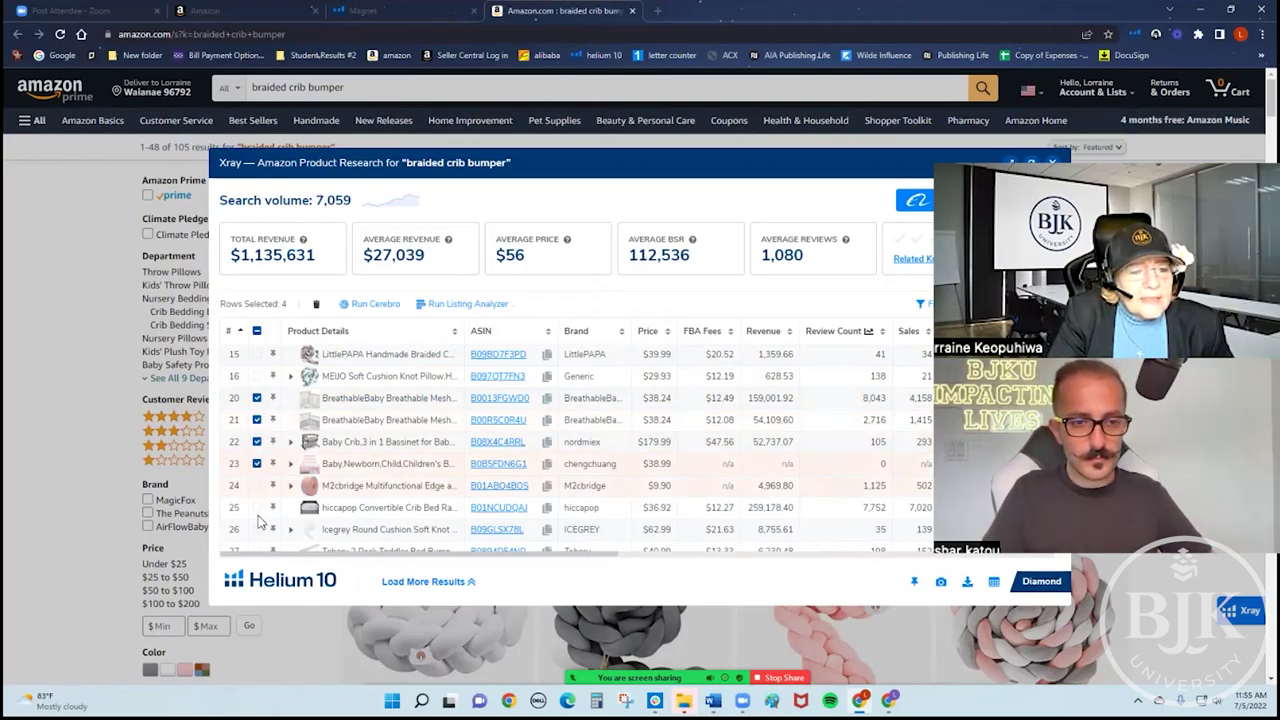
left_click(257, 508)
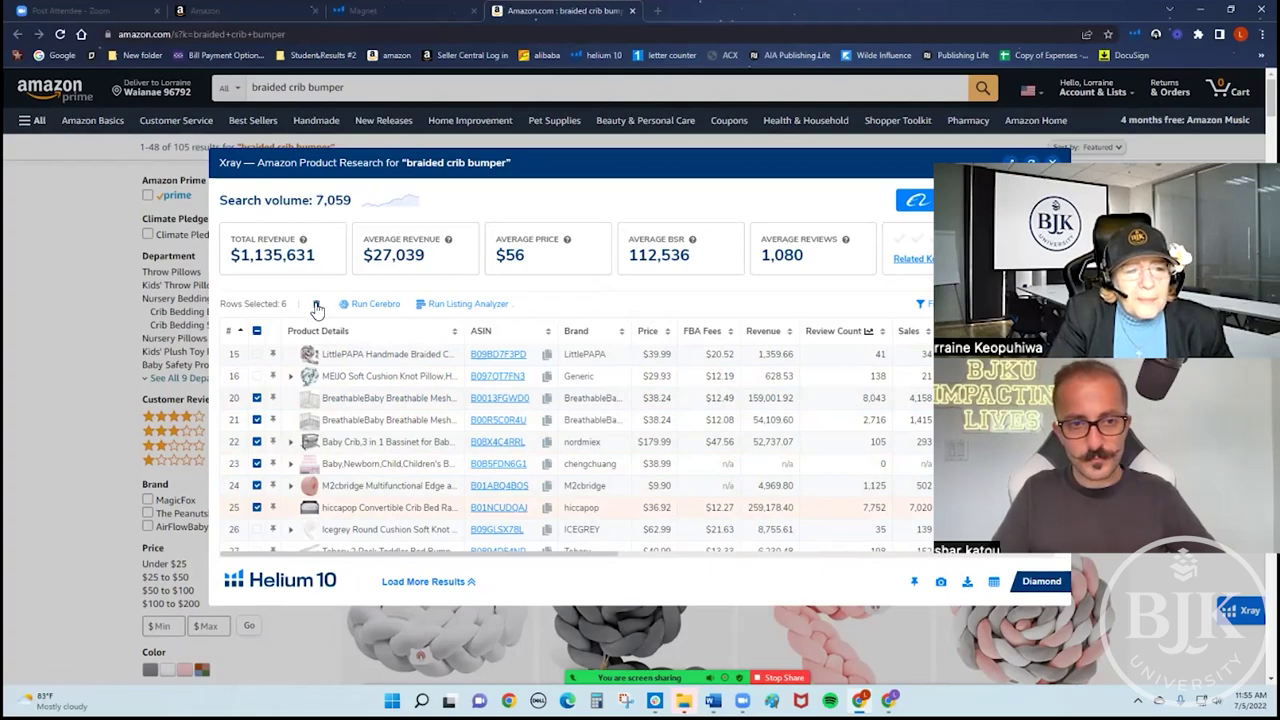
left_click(316, 305)
left_click(668, 415)
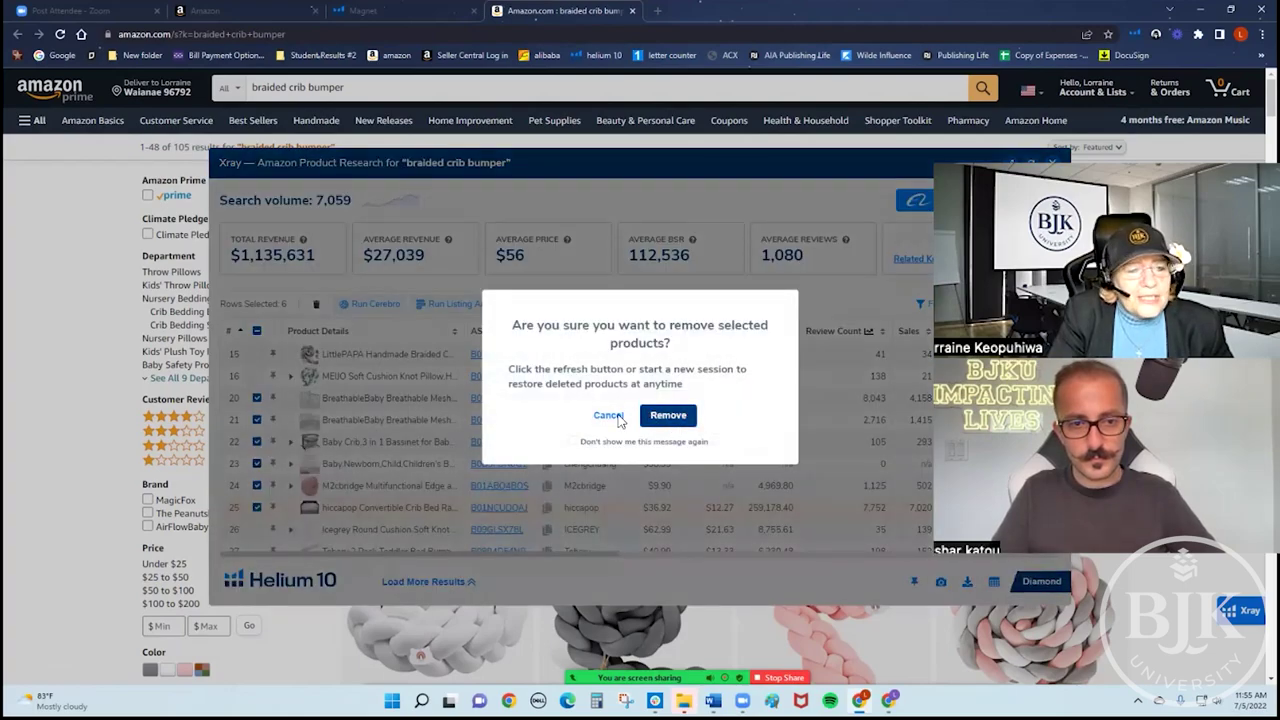
scroll(380, 460, "up", 2)
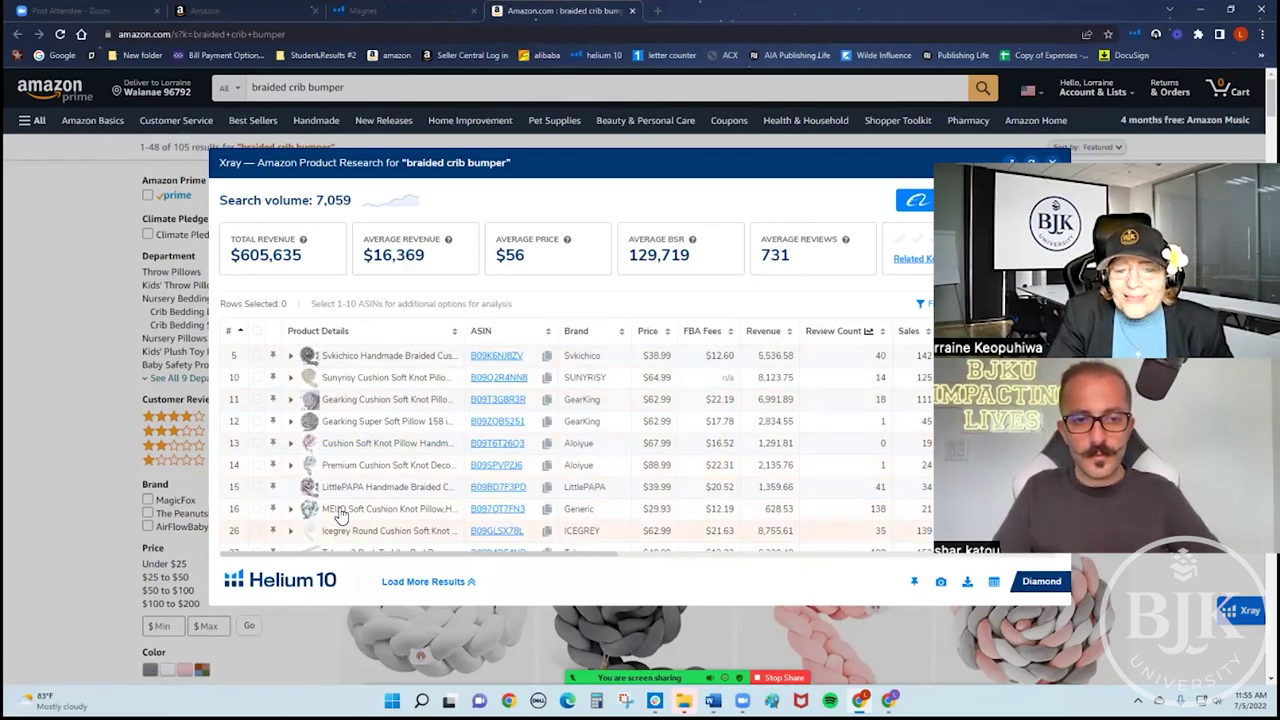
mouse_move(340, 512)
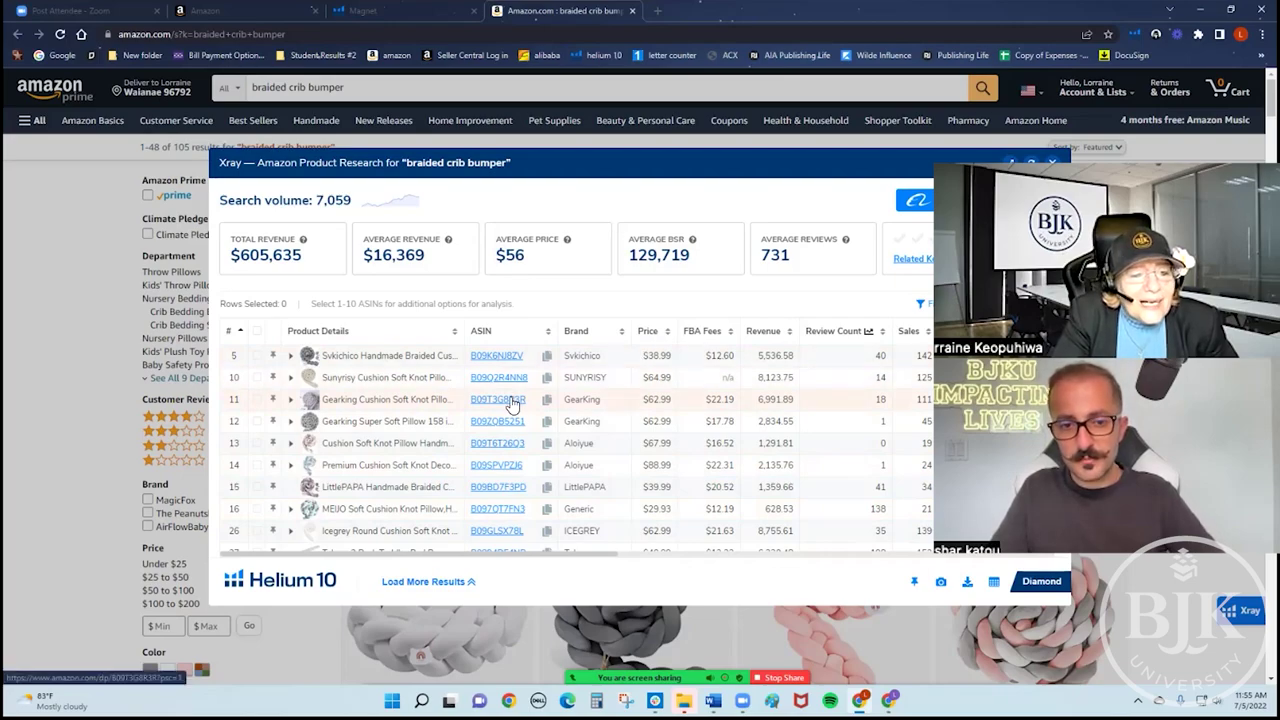
mouse_move(480, 449)
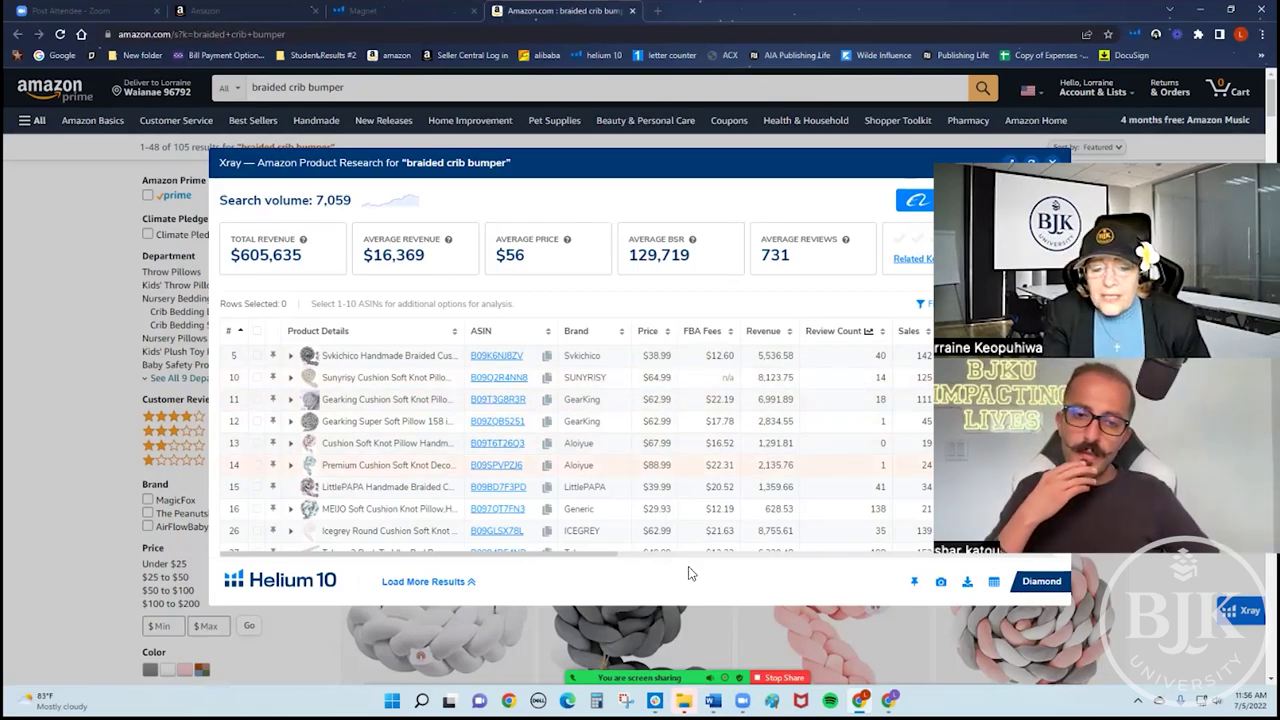
left_click_drag(604, 555, 1190, 603)
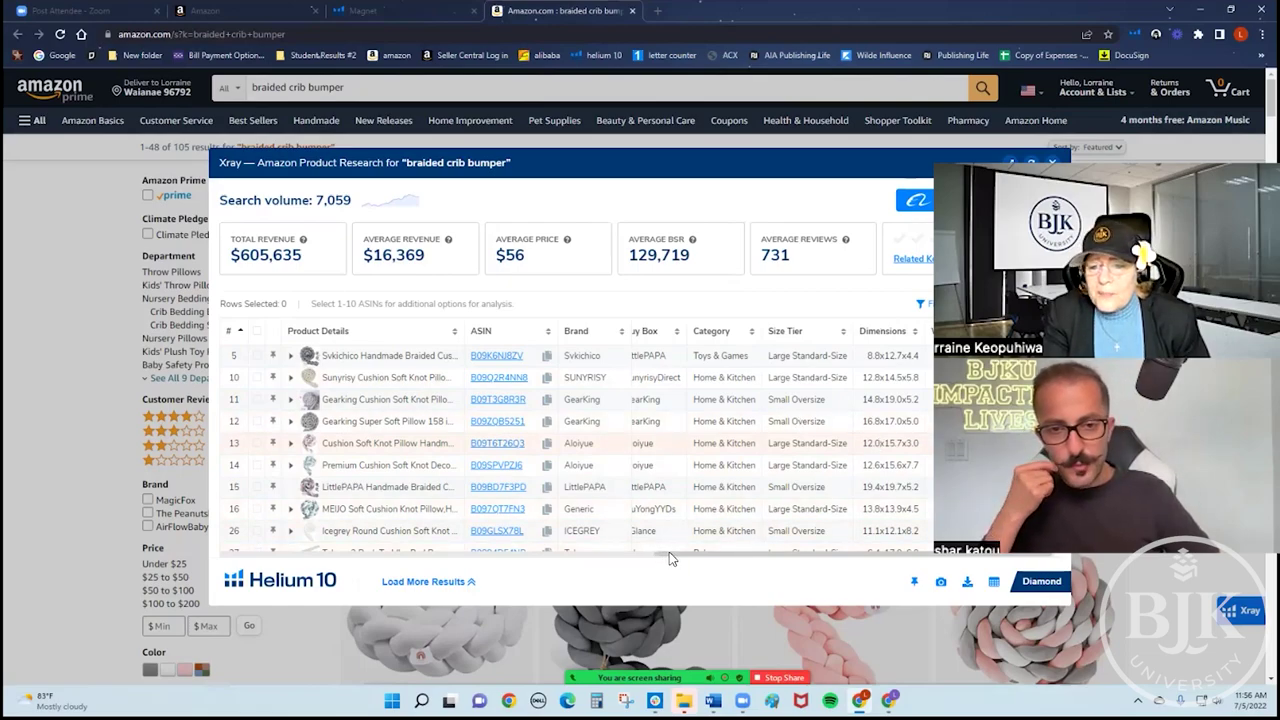
left_click_drag(706, 558, 712, 560)
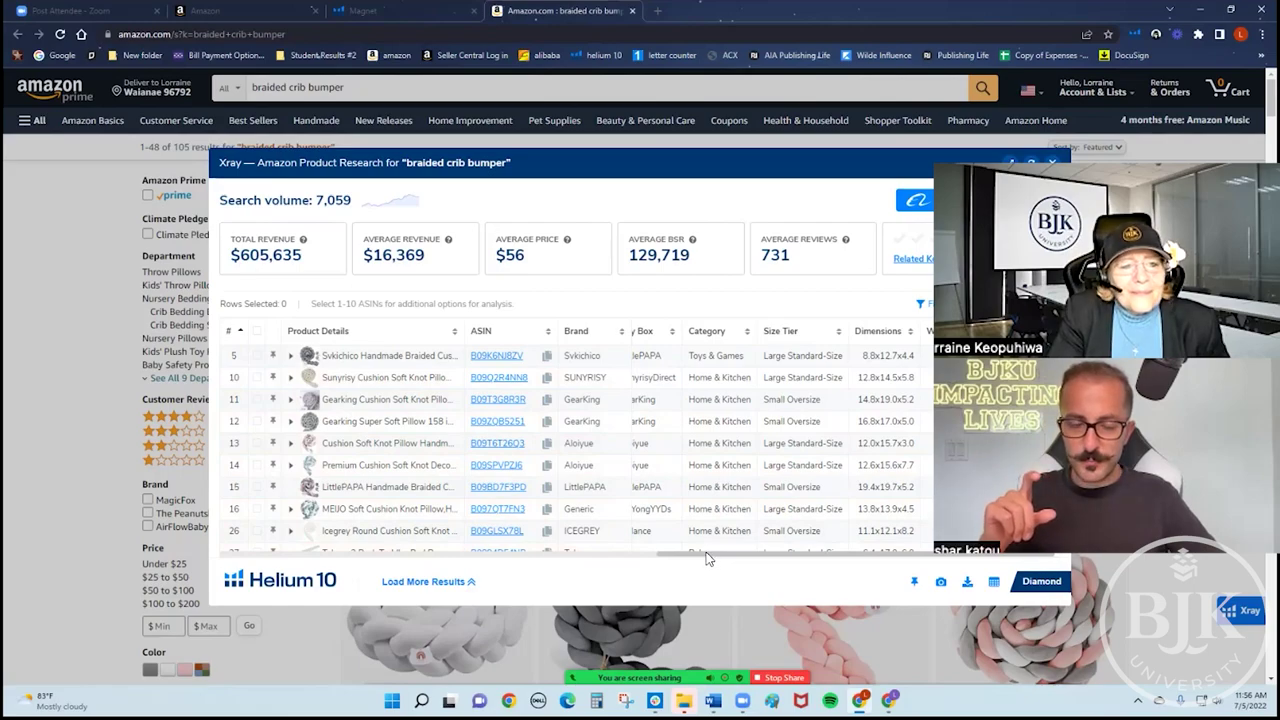
left_click_drag(706, 558, 247, 556)
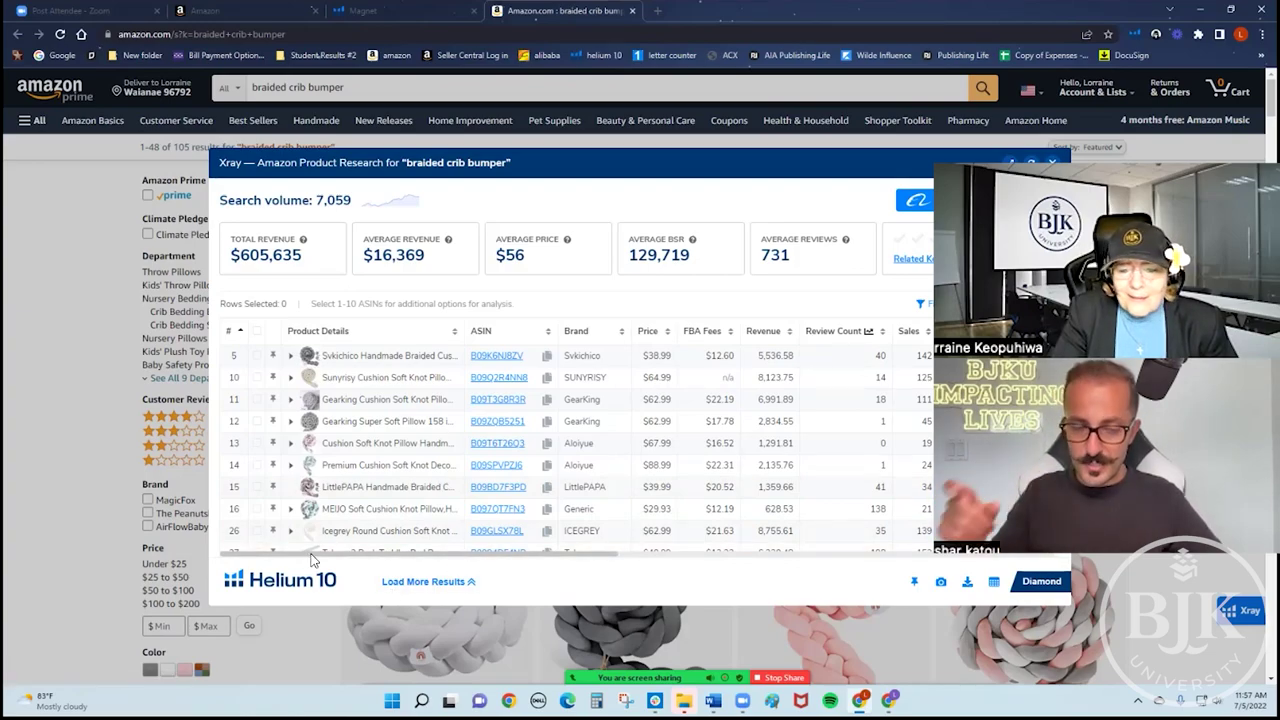
left_click_drag(483, 555, 1012, 577)
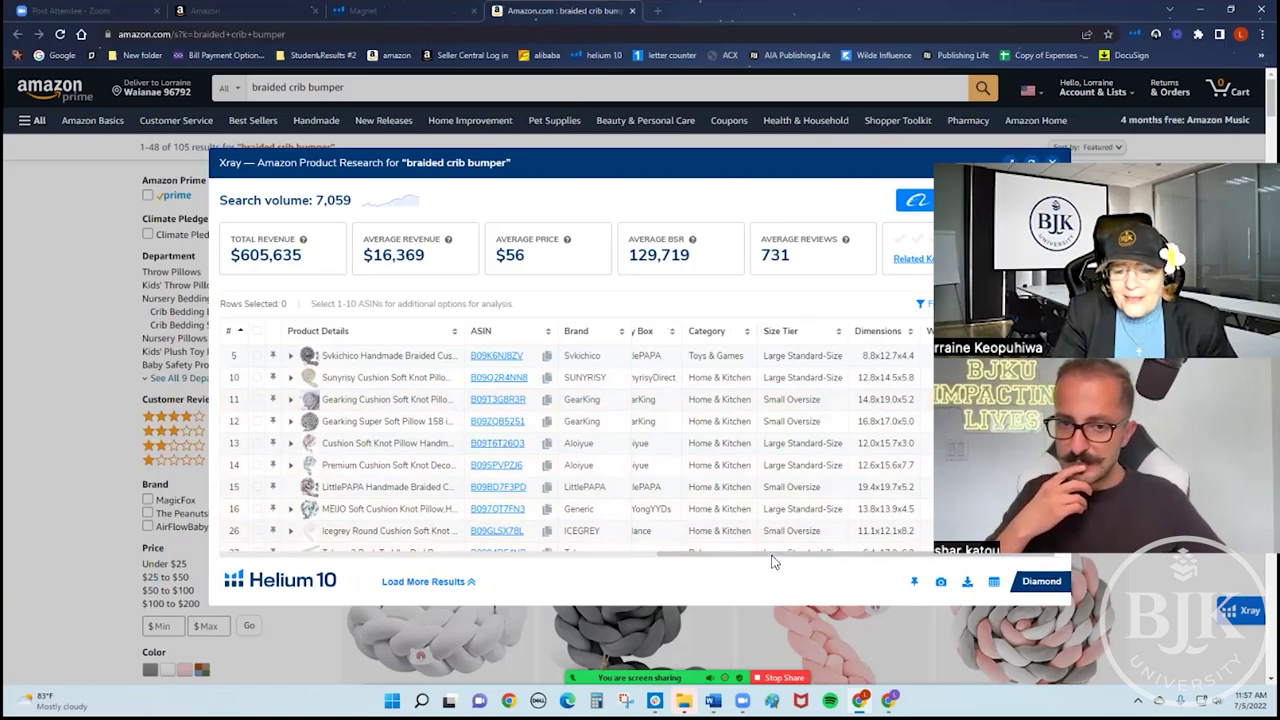
left_click(474, 556)
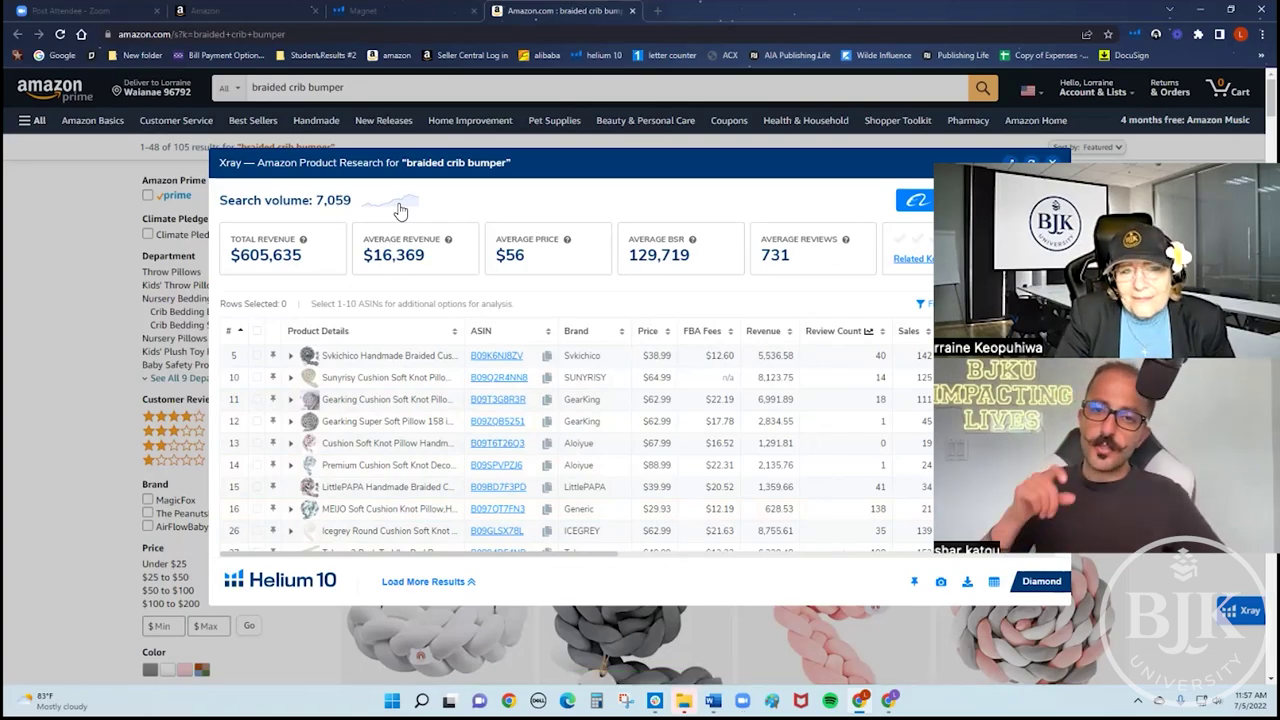
Show the Search Volume History chart, switching from 1 Year to All Time
left_click(398, 208)
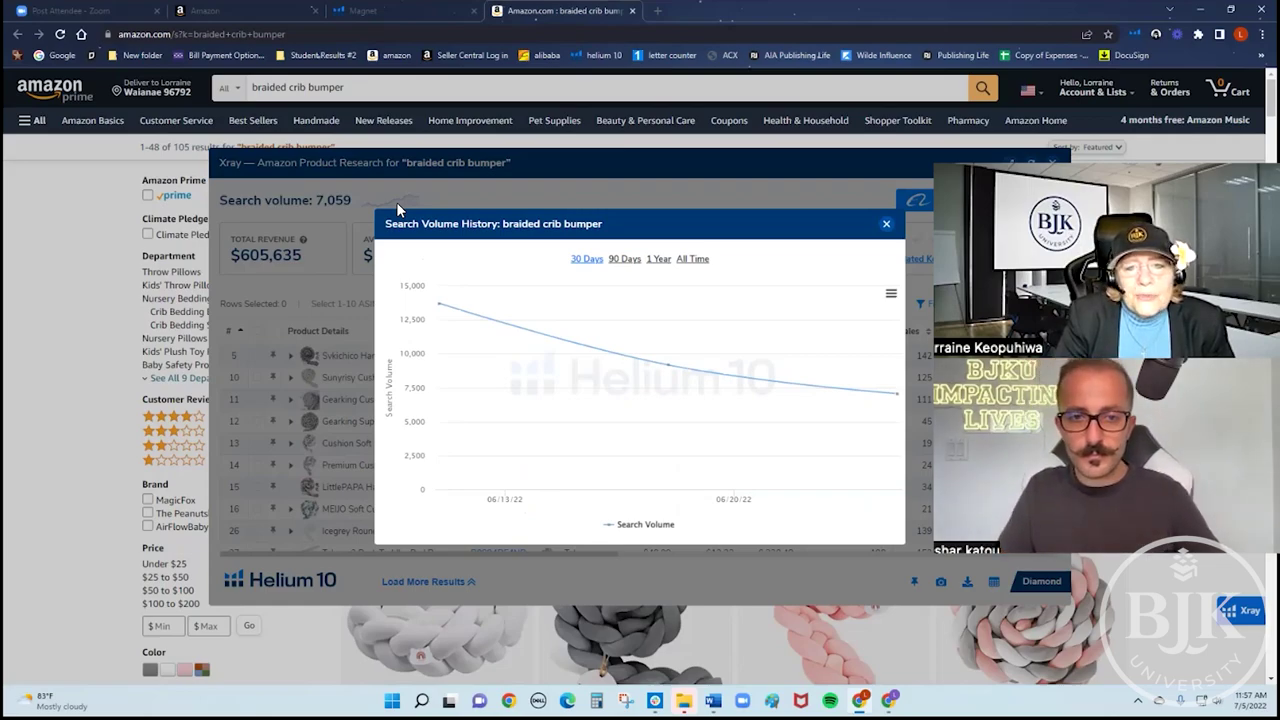
left_click(260, 198)
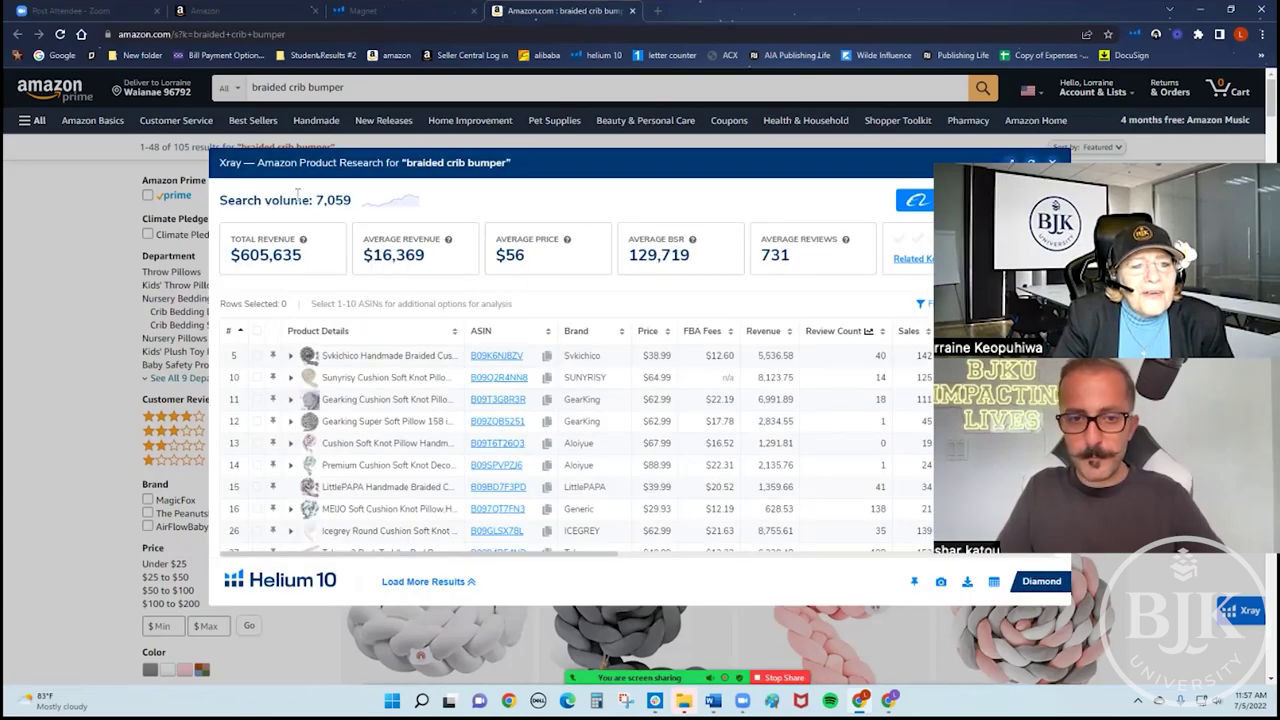
left_click(405, 205)
left_click(658, 259)
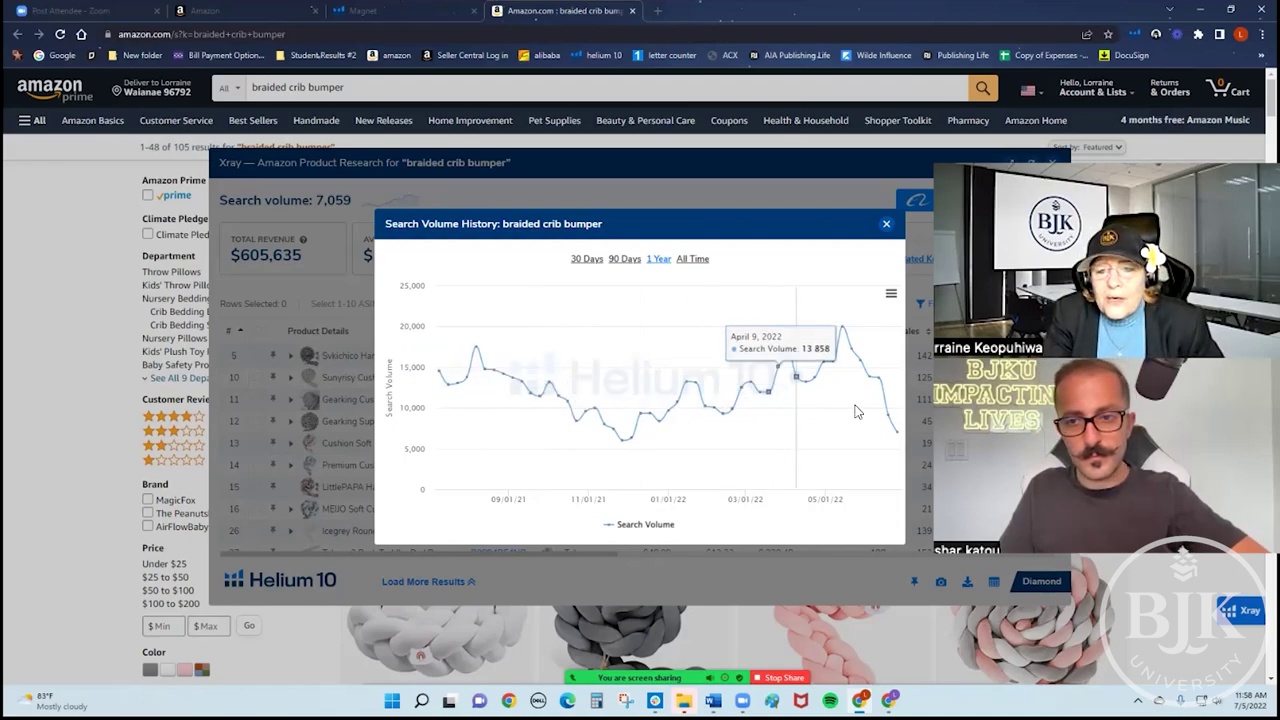
left_click(692, 258)
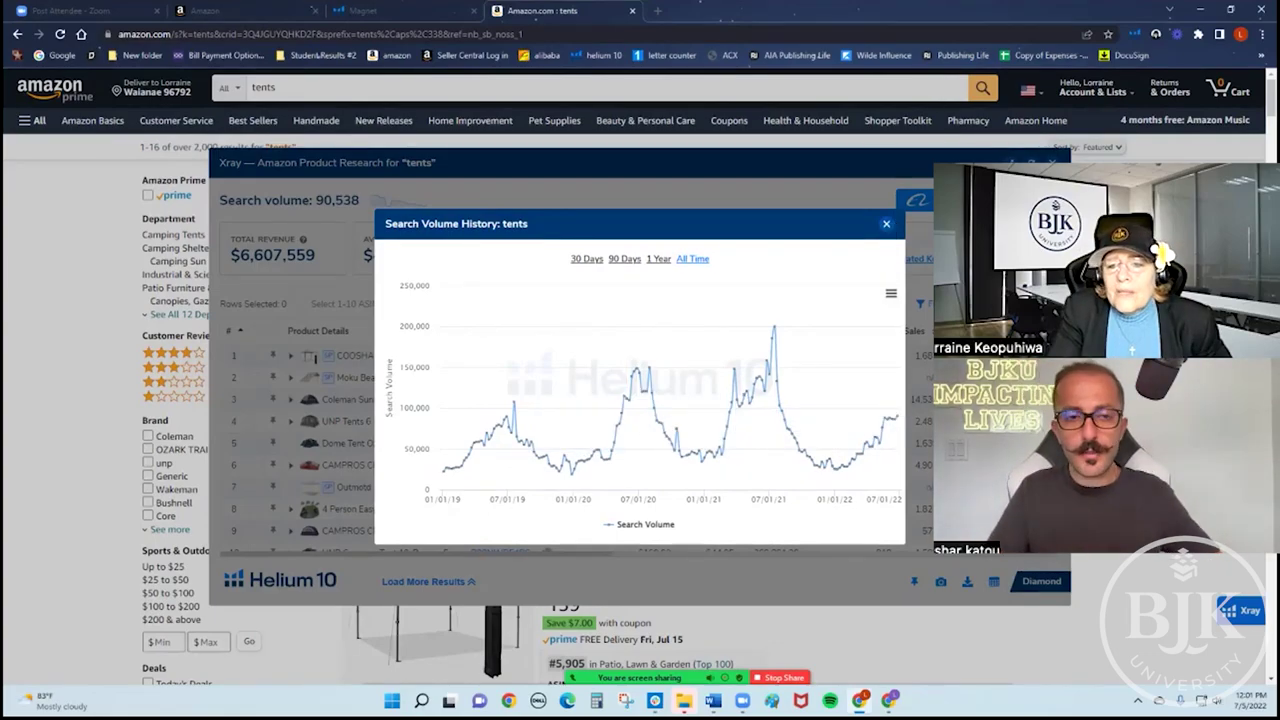
Close the Search Volume History chart and dismiss the Xray panel
left_click(886, 226)
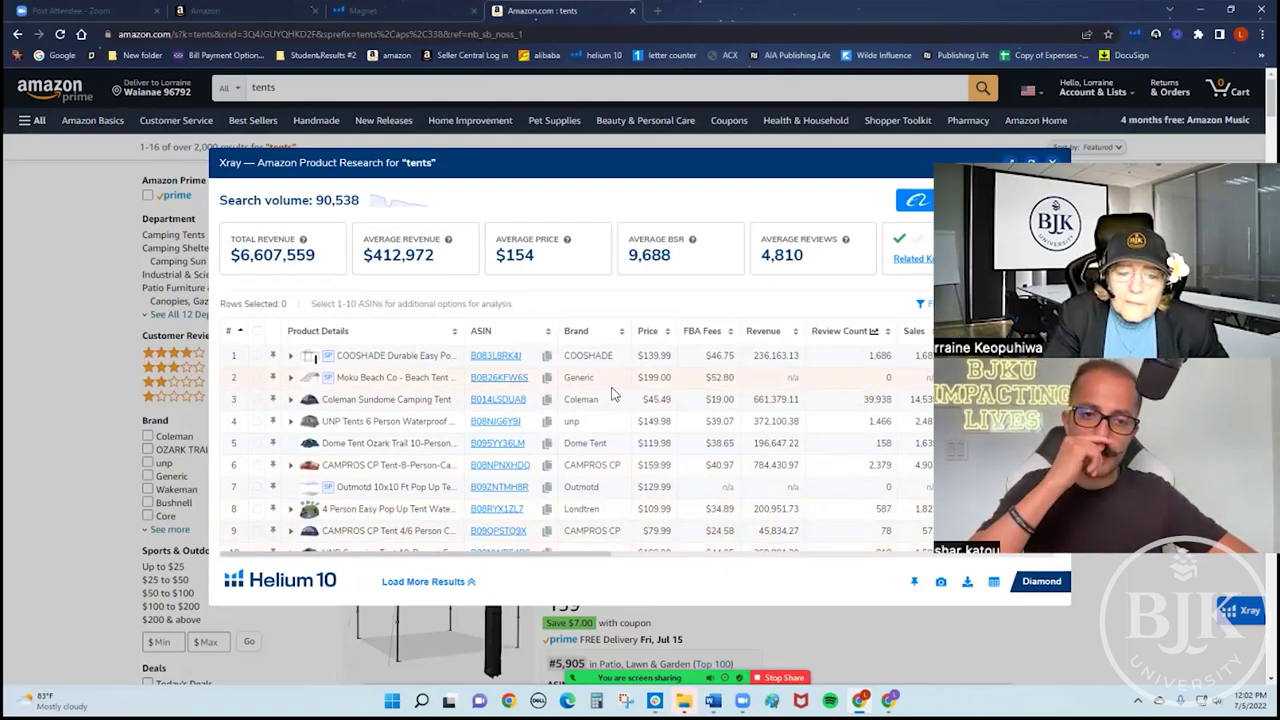
key("Escape")
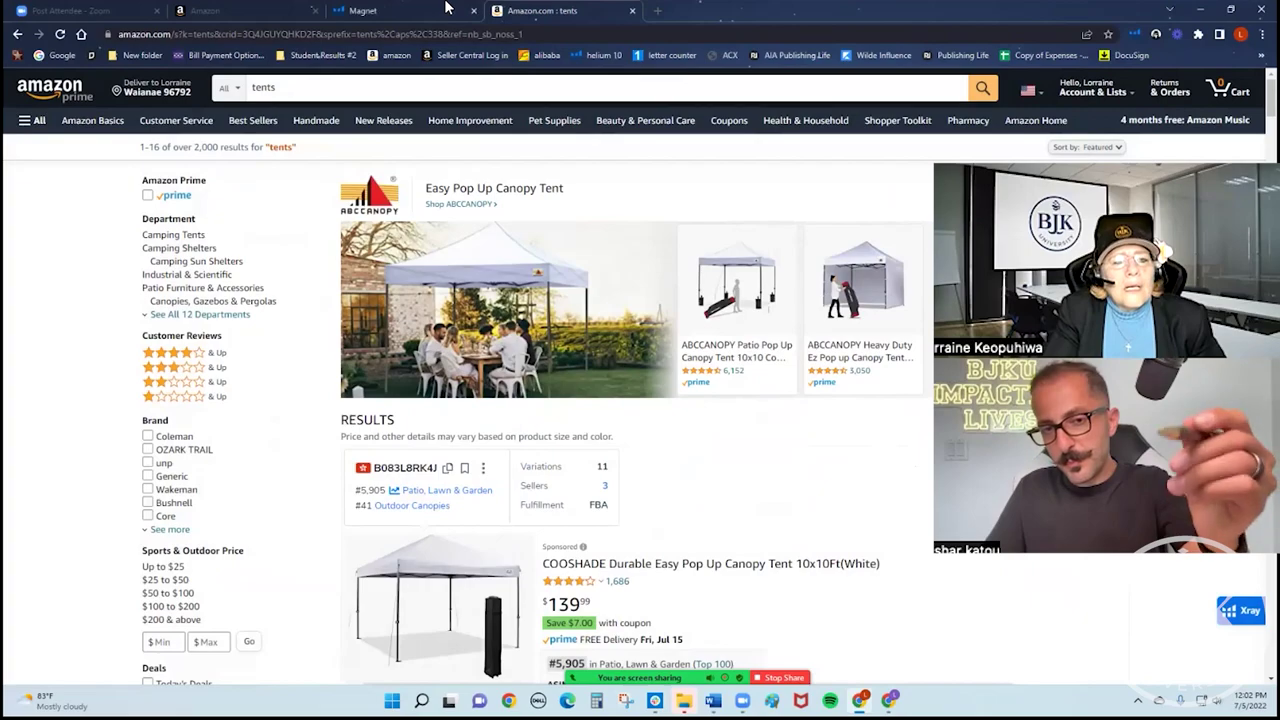
Switch back to the Magnet tab with its 45 filtered keywords
left_click(362, 10)
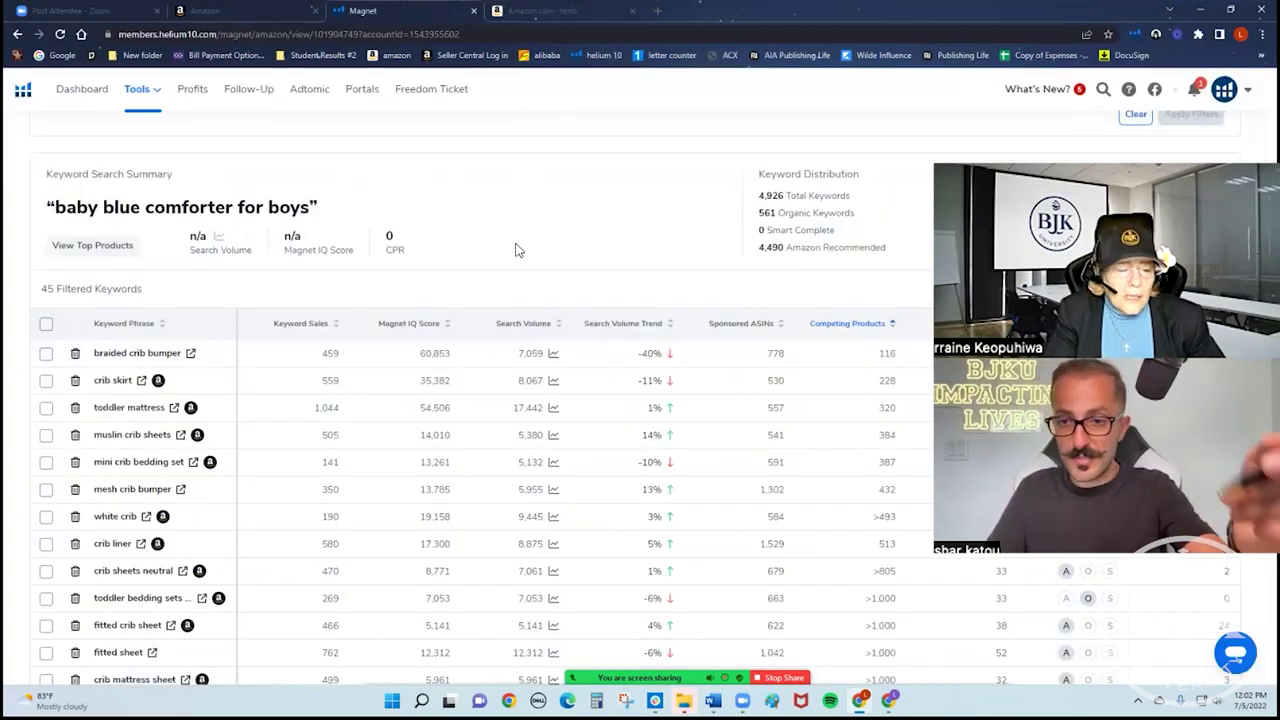